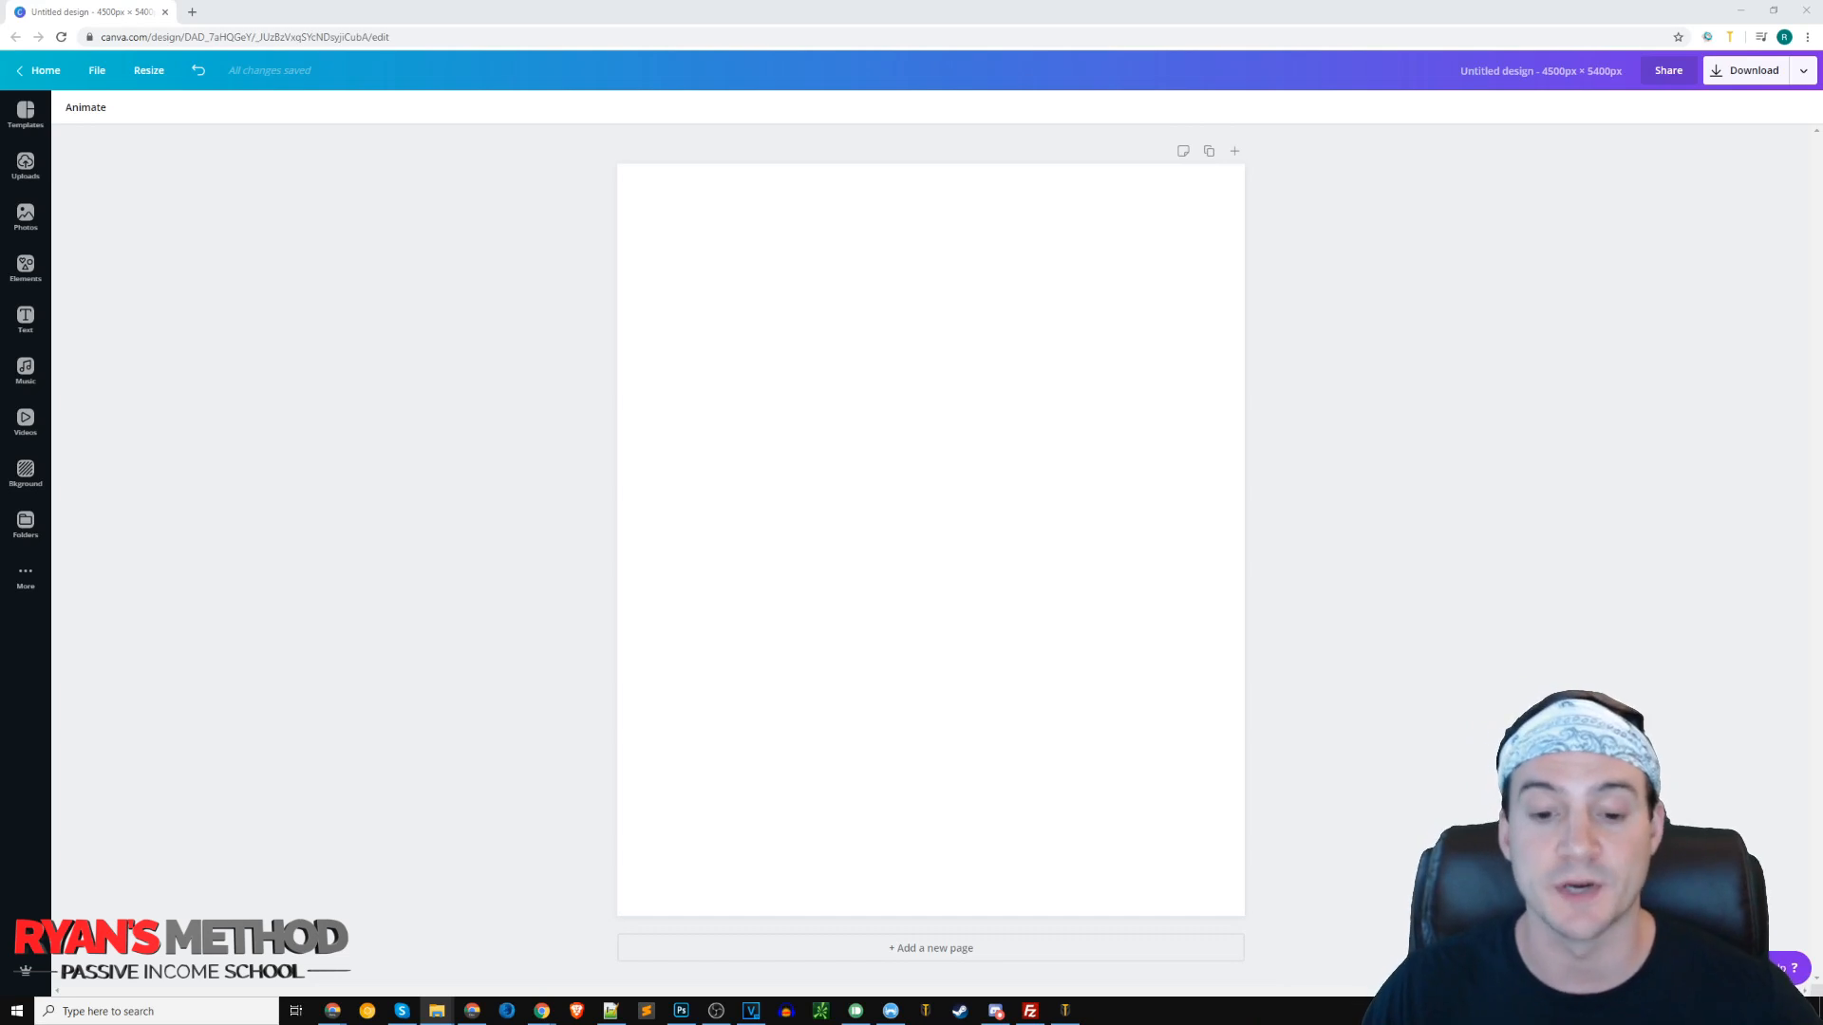
Switch to Photoshop and delete the [JOB] line from the WORLD'S OKAYEST text layer.
click(680, 1011)
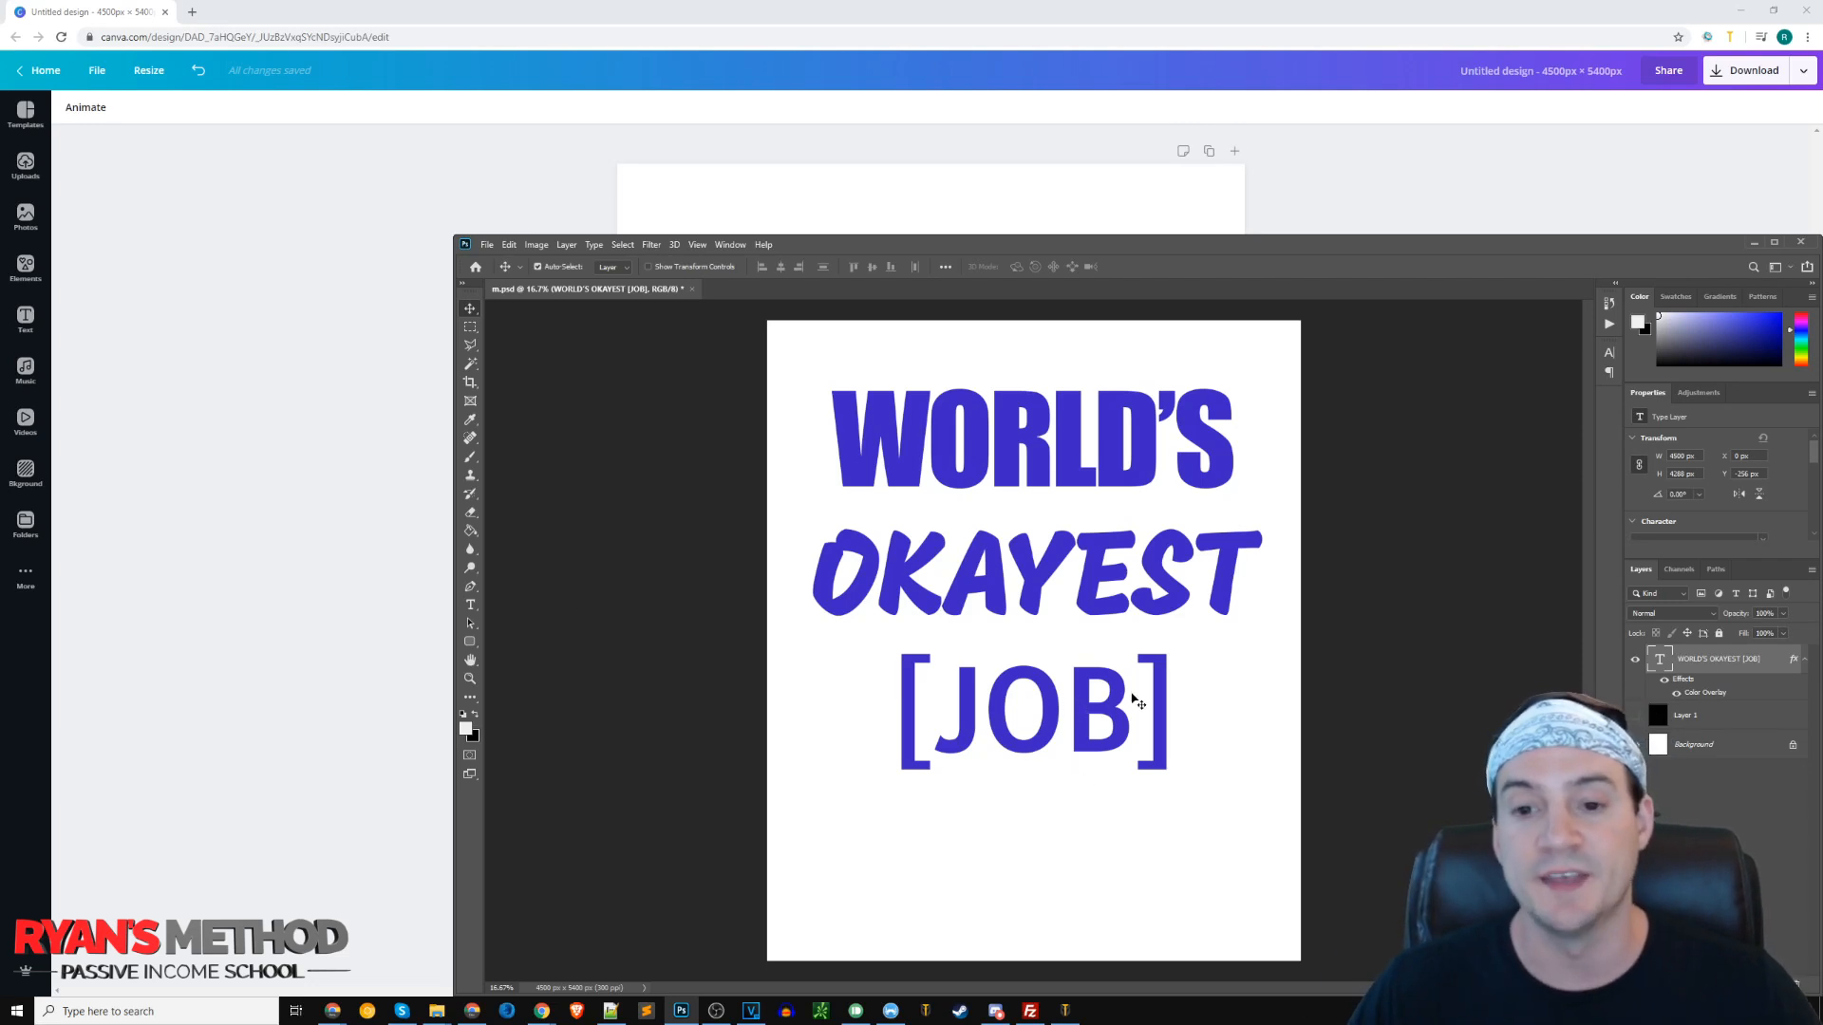
key(t)
click(1163, 705)
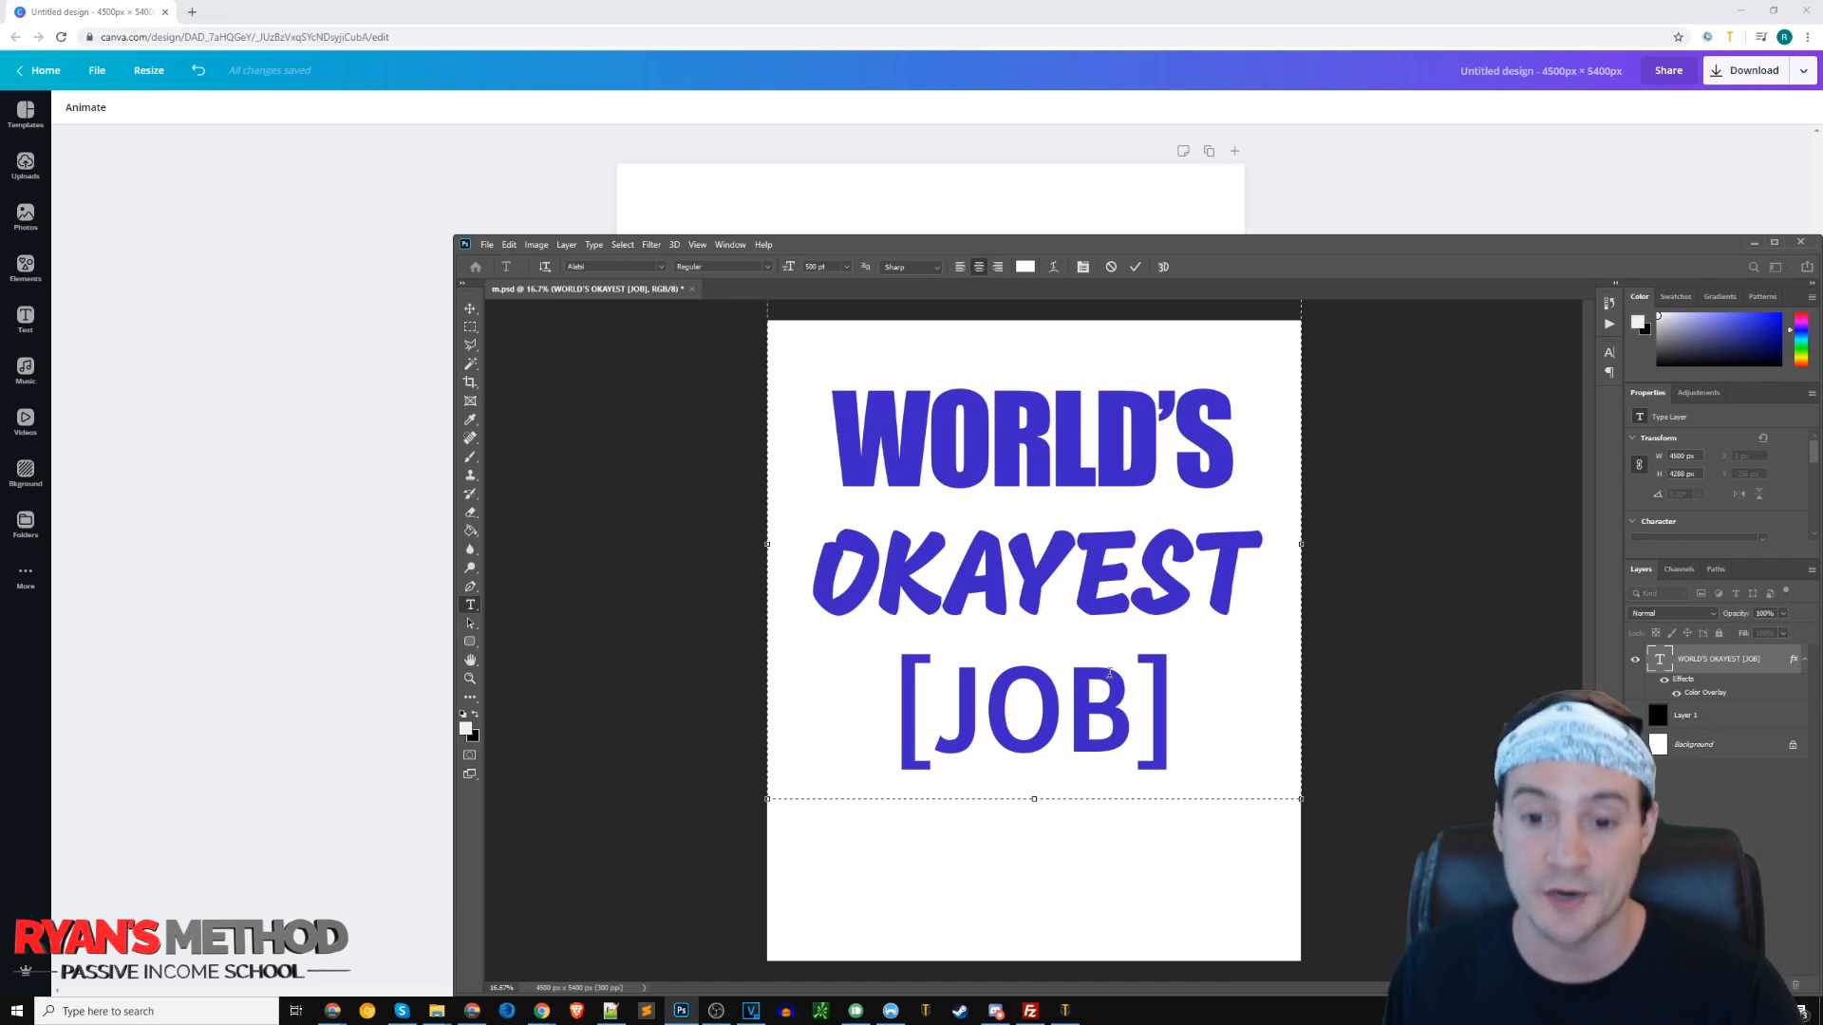
drag(1182, 707, 793, 679)
key(BackSpace)
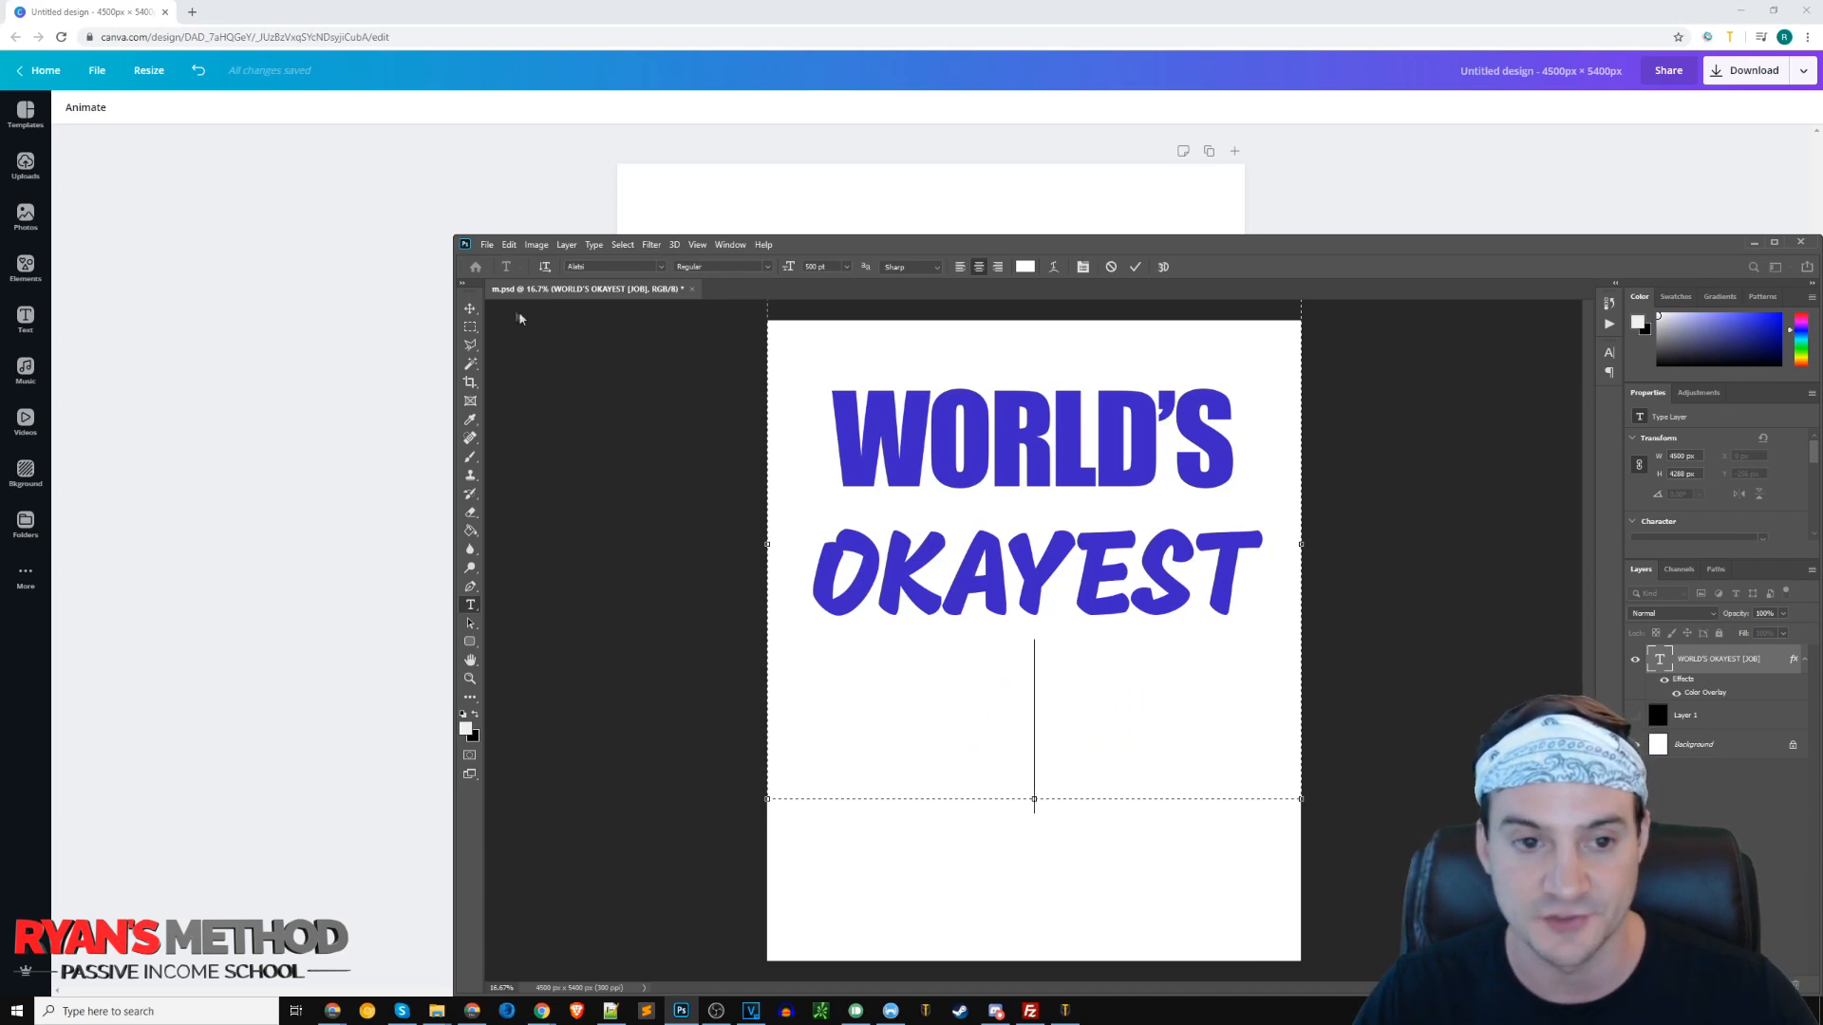
click(469, 311)
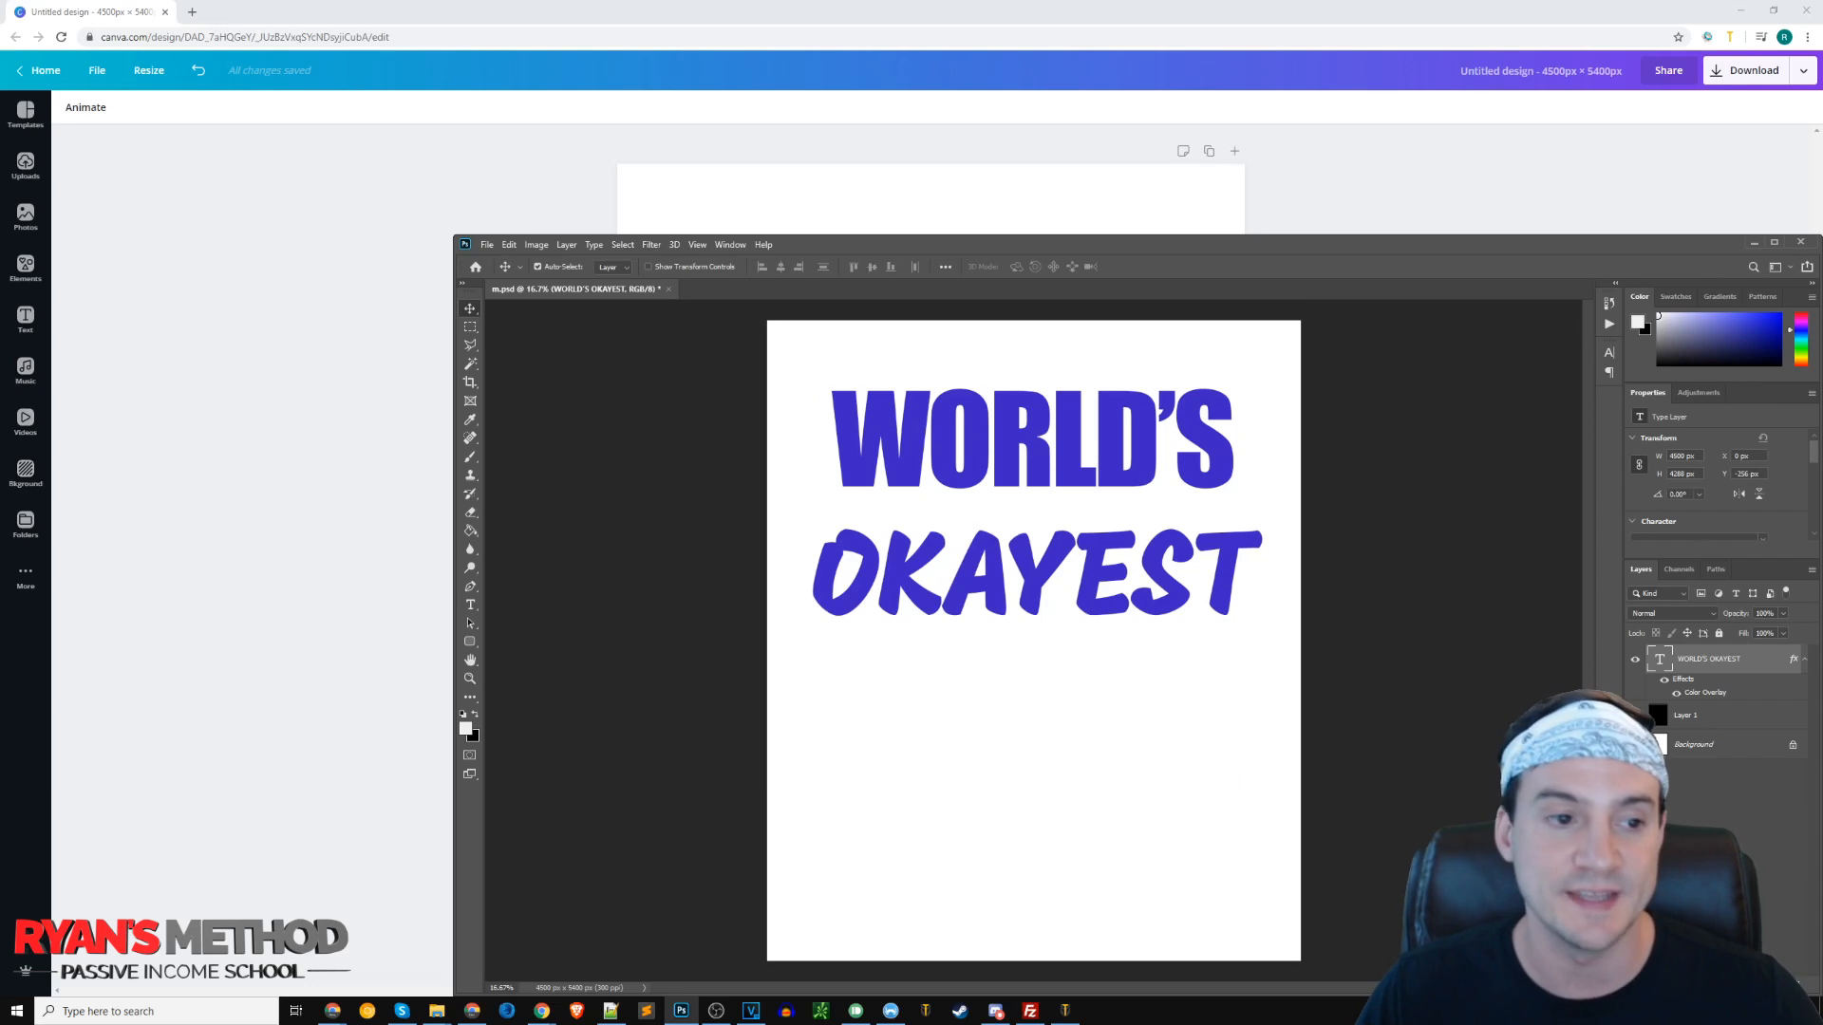
Bring demo.png from the Demo folder into the Canva design and scale it to fill the whole page.
click(1, 313)
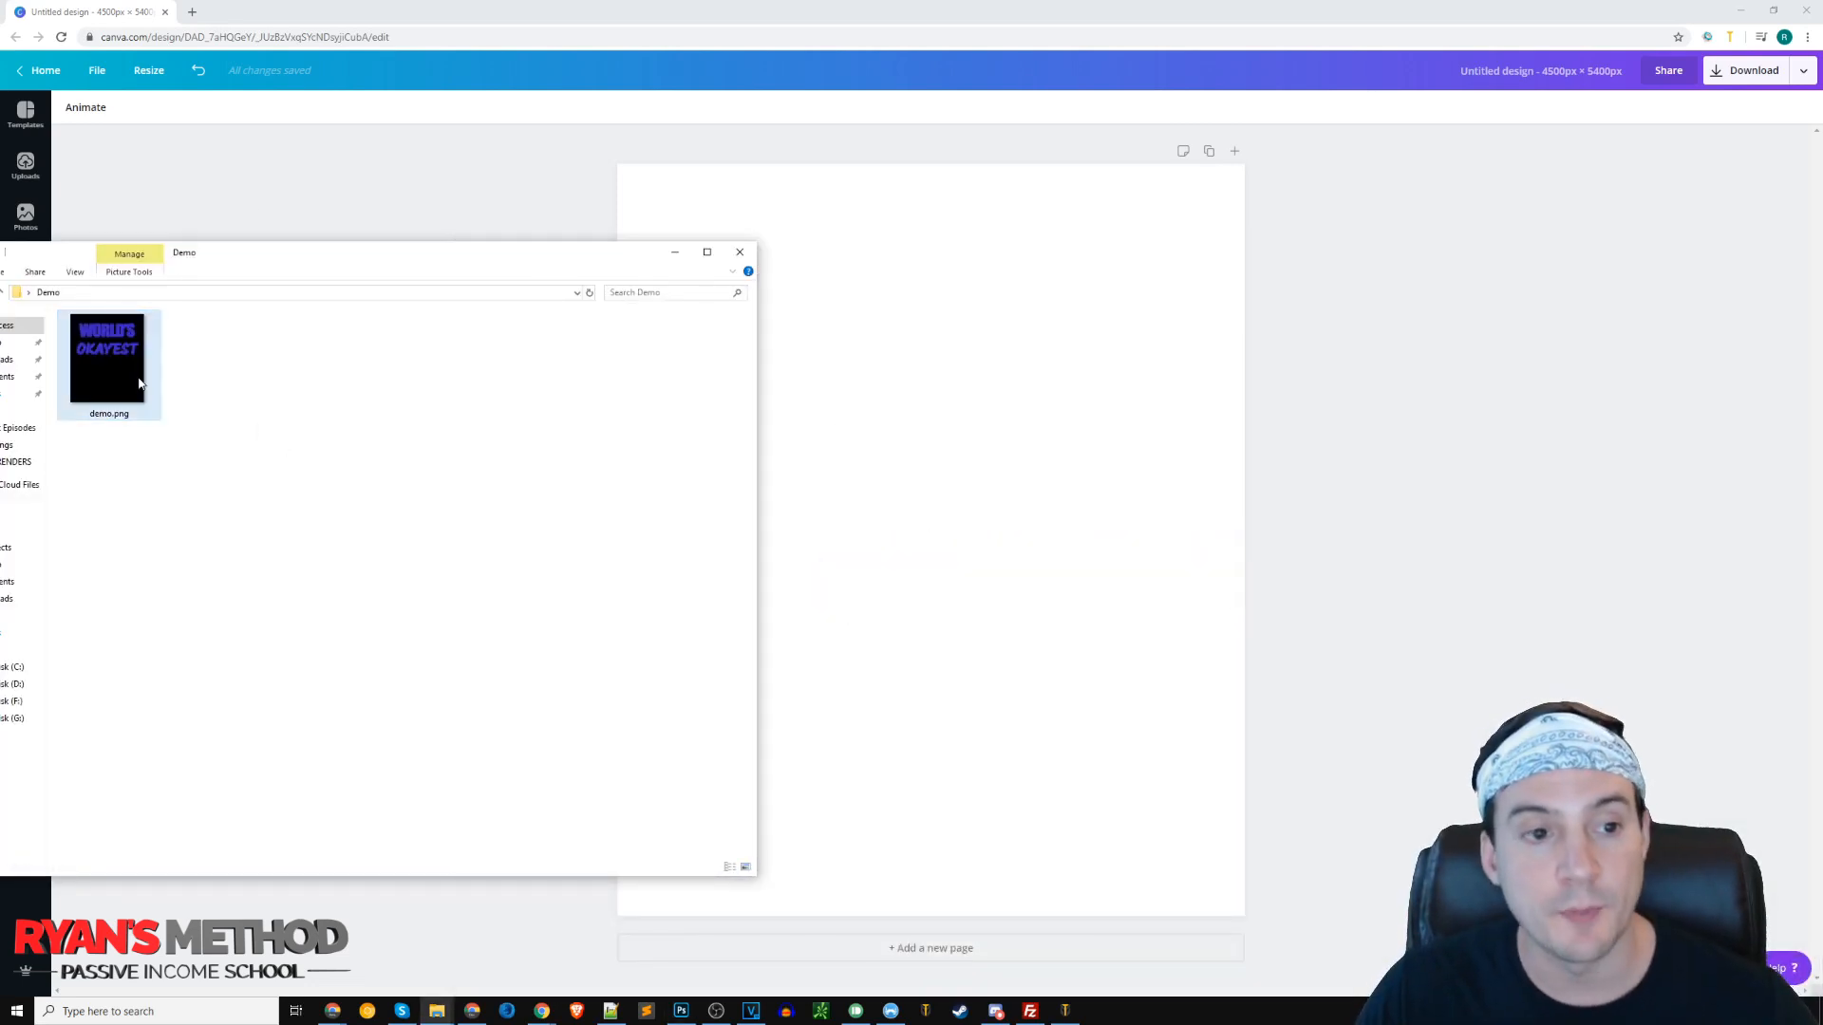
drag(139, 382, 143, 386)
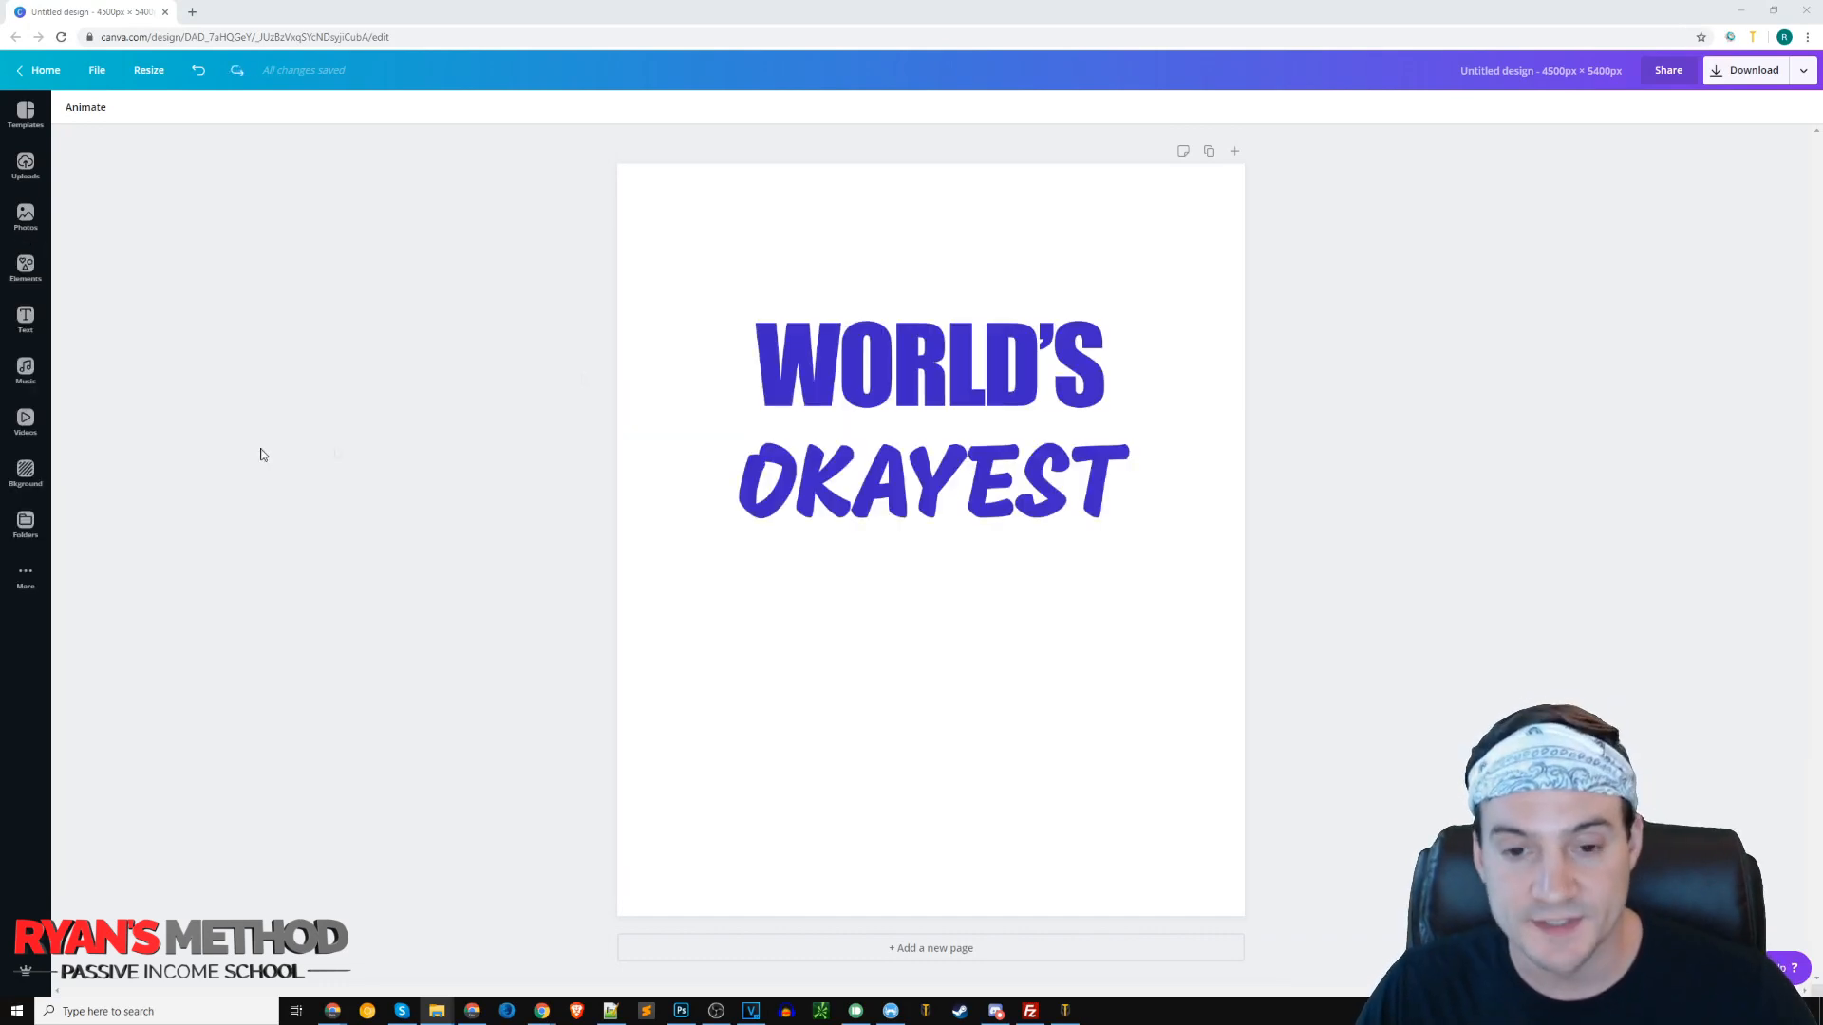
click(813, 344)
drag(698, 262, 613, 169)
drag(1160, 816, 1242, 916)
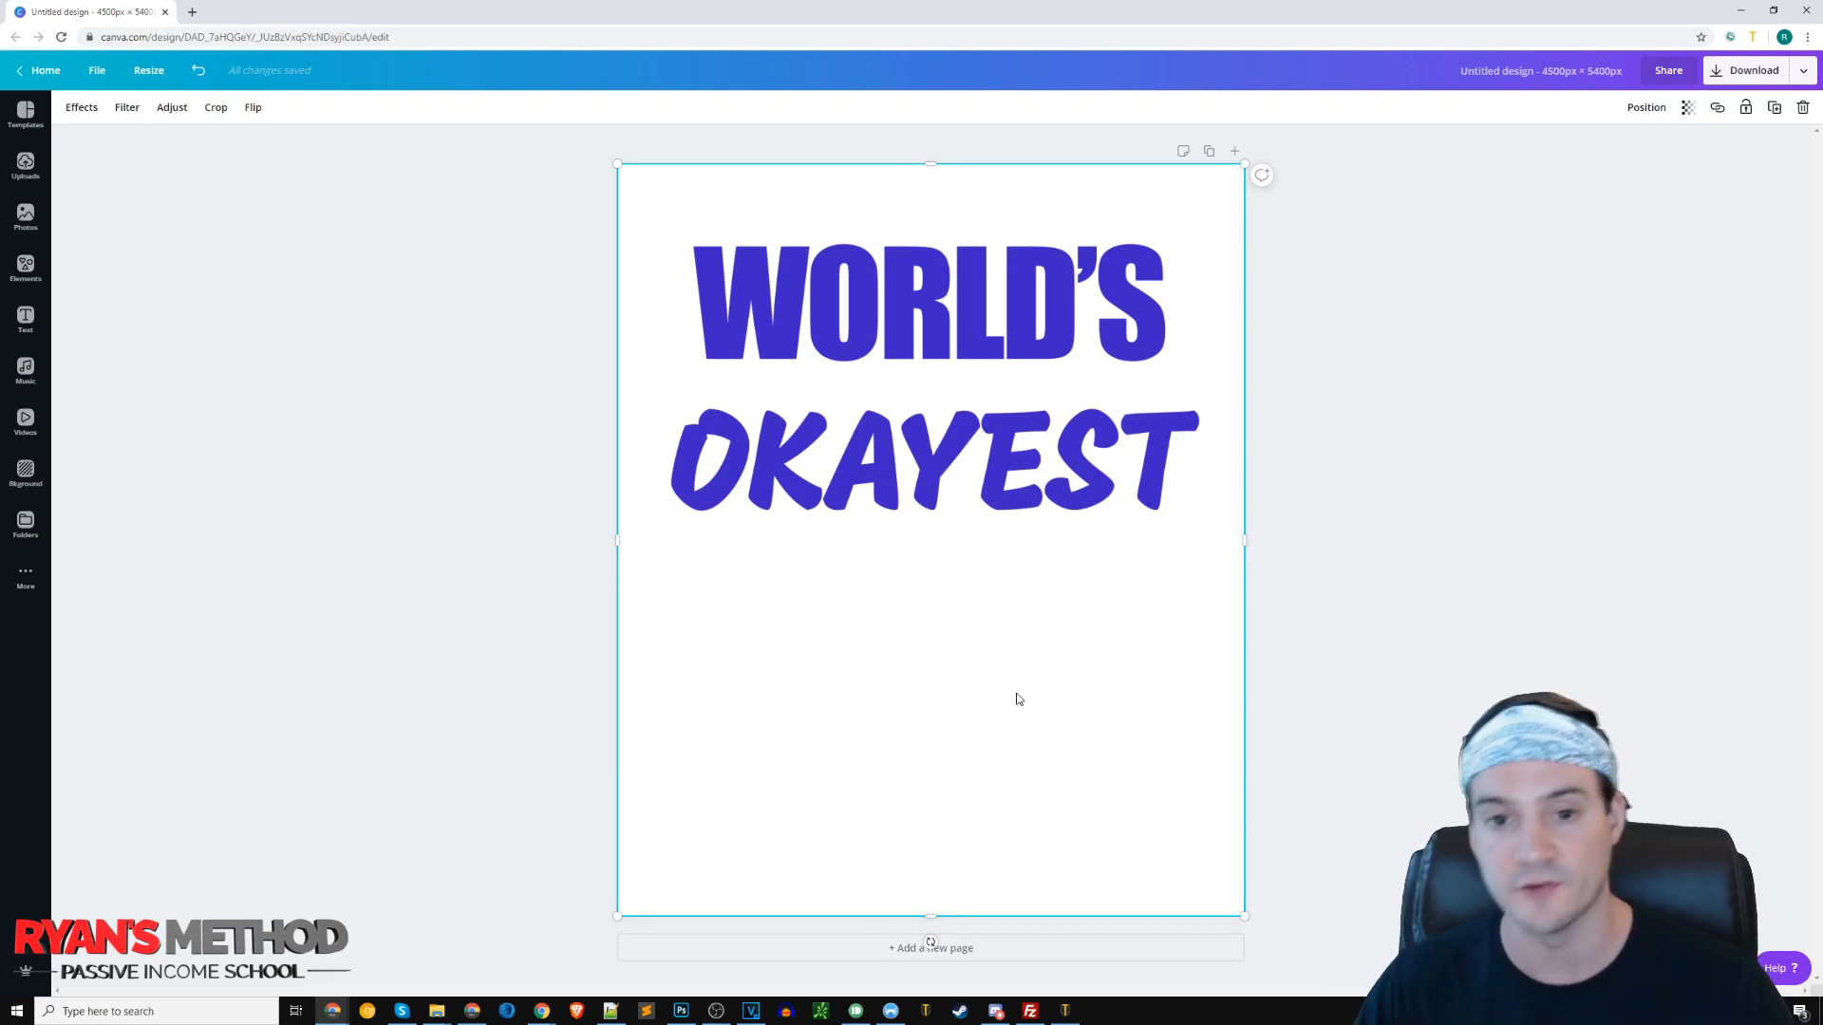
Add a heading below OKAYEST and replace its placeholder text with VAR1.
click(26, 318)
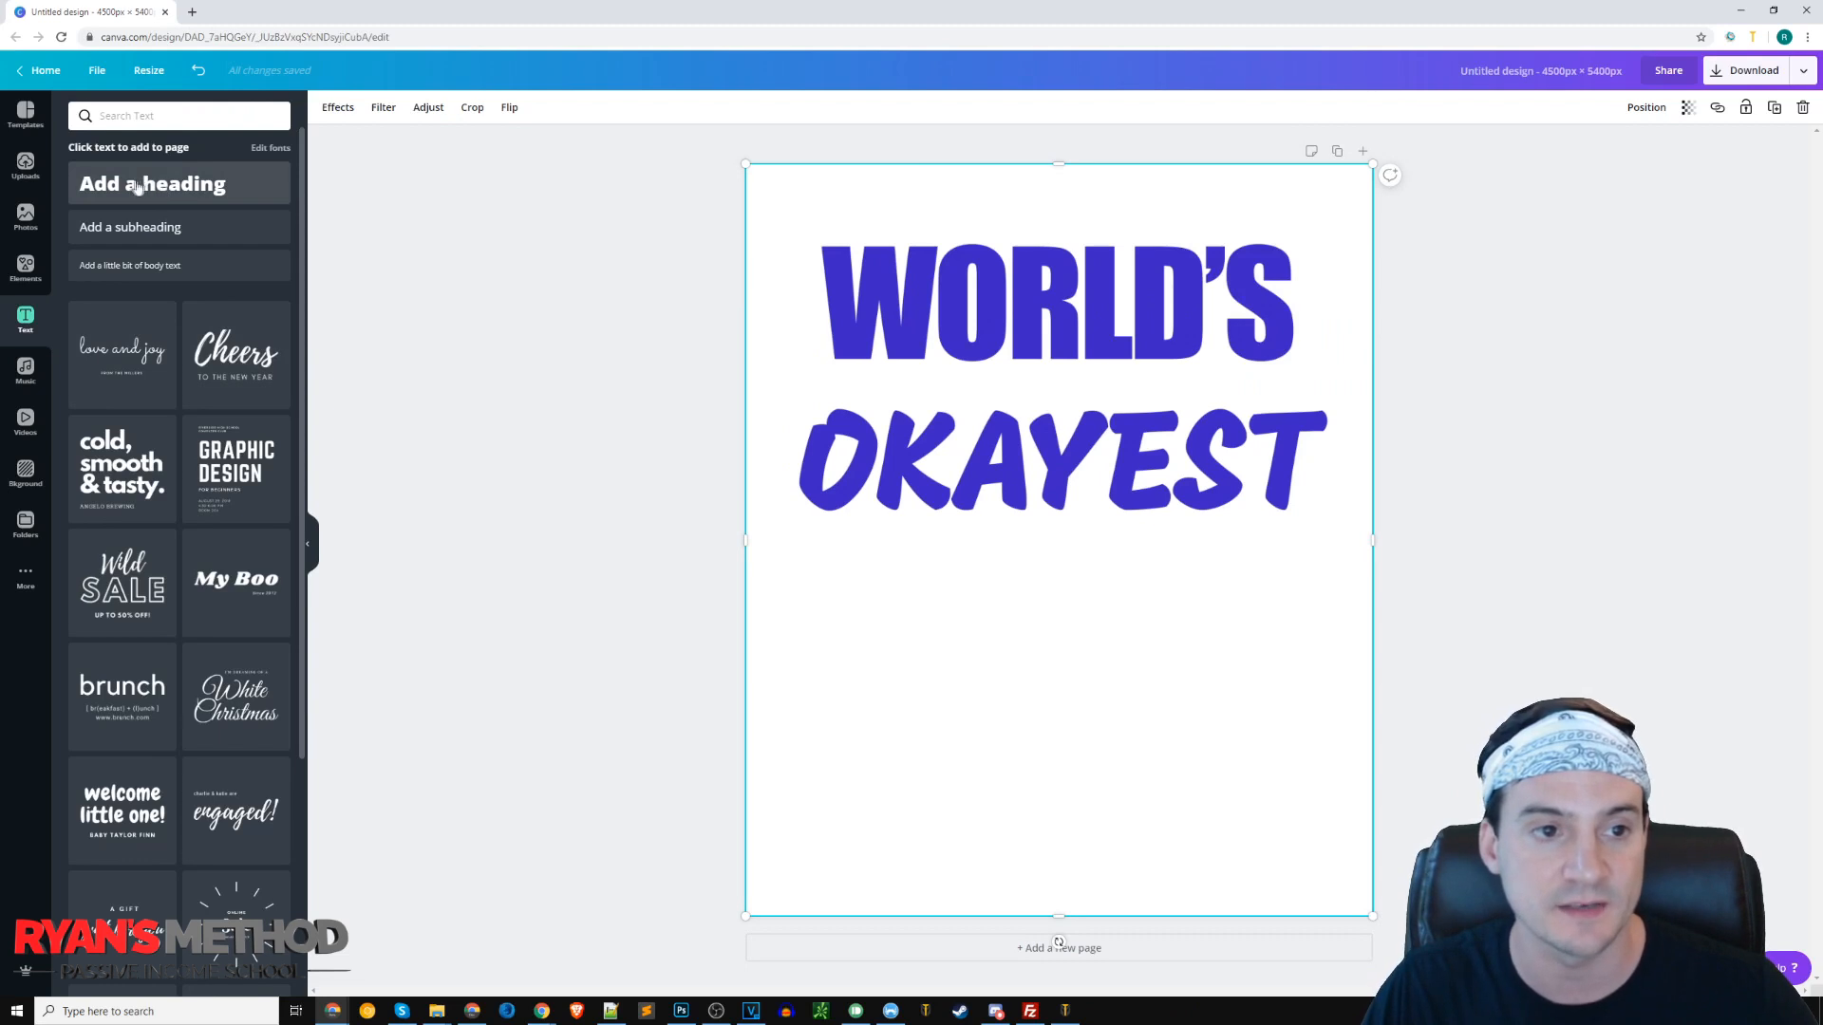
drag(152, 190, 924, 600)
click(1046, 625)
key(ctrl+a)
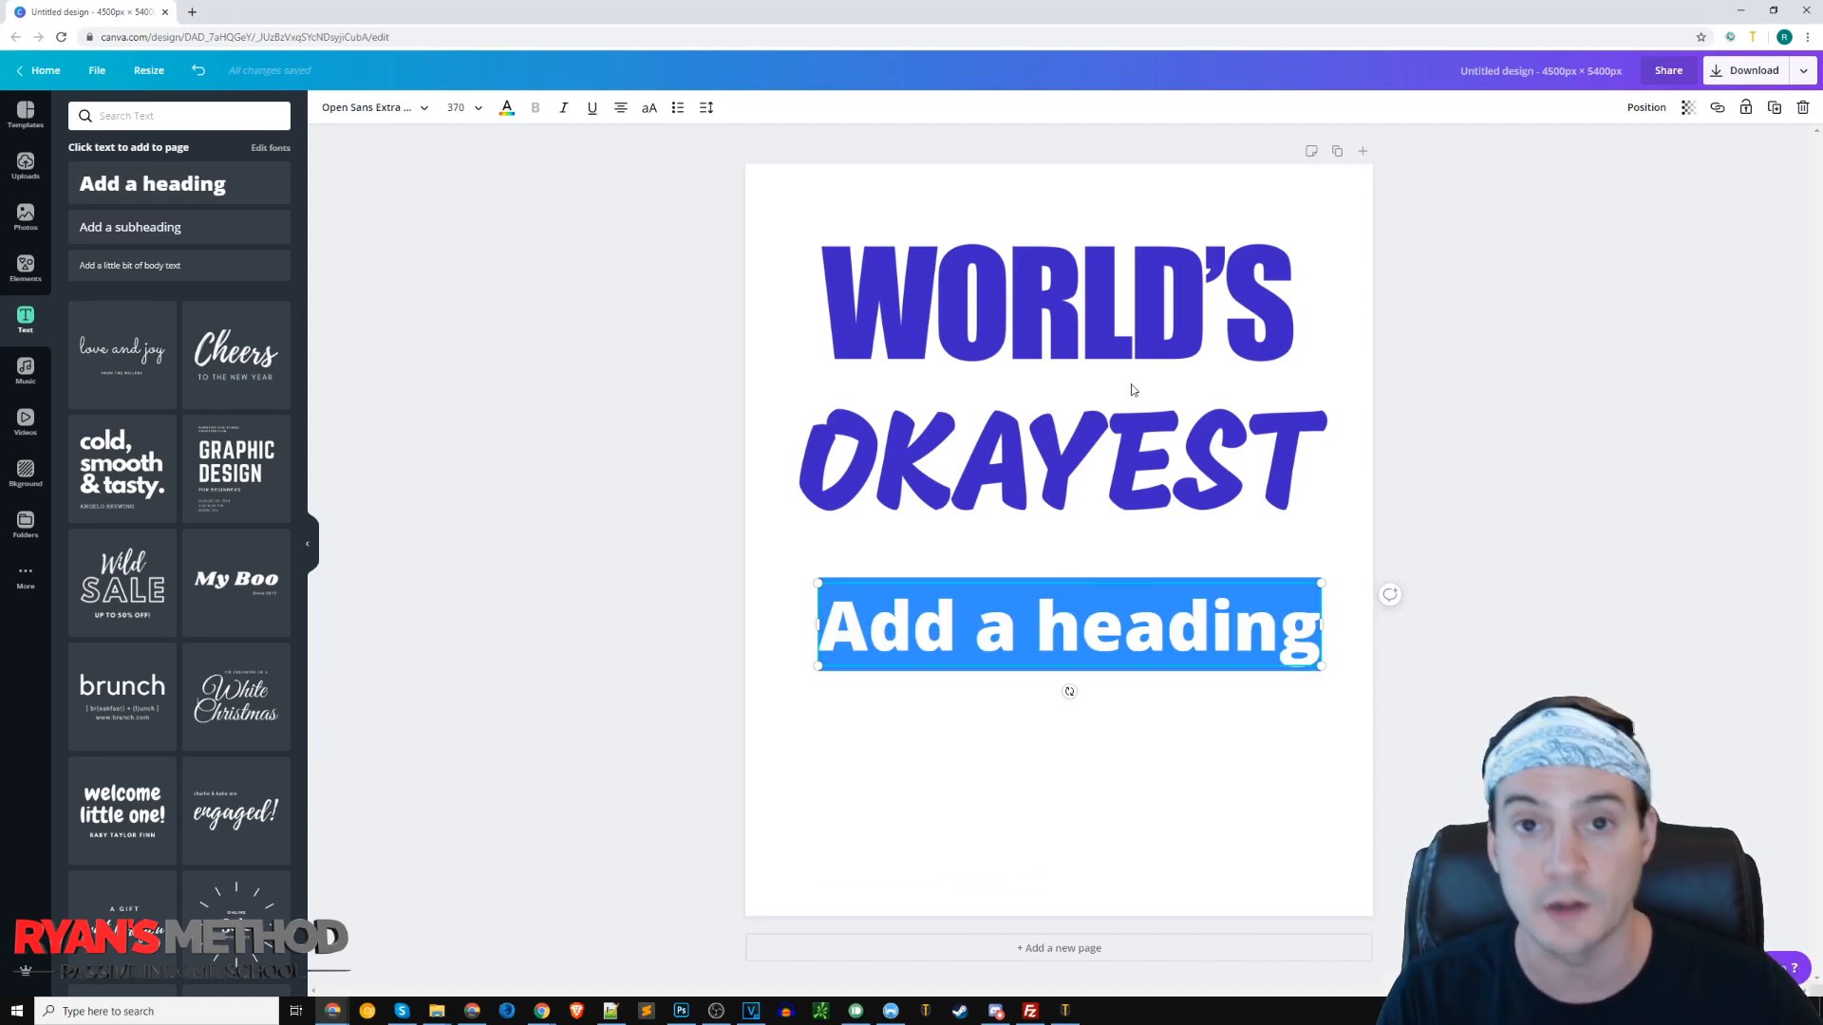
text(VAR1)
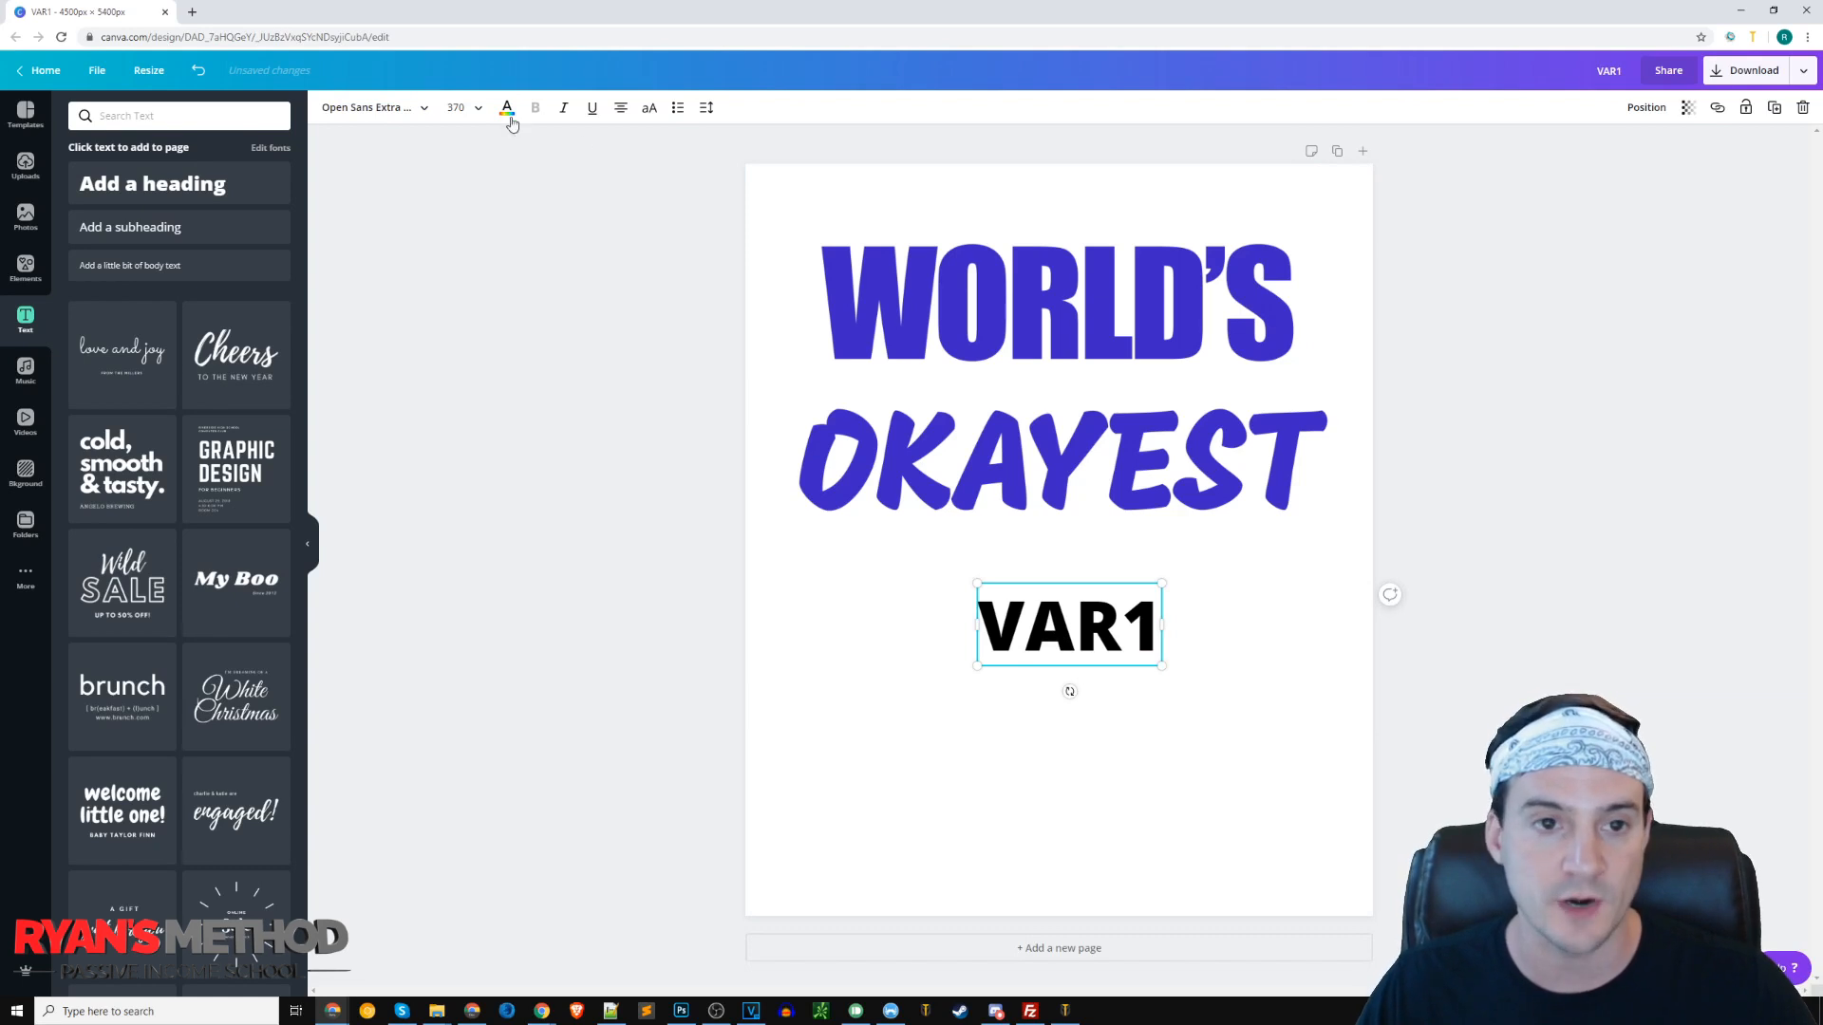
Widen the VAR1 text box on both sides to the full page width of 4,500.
double_click(1027, 591)
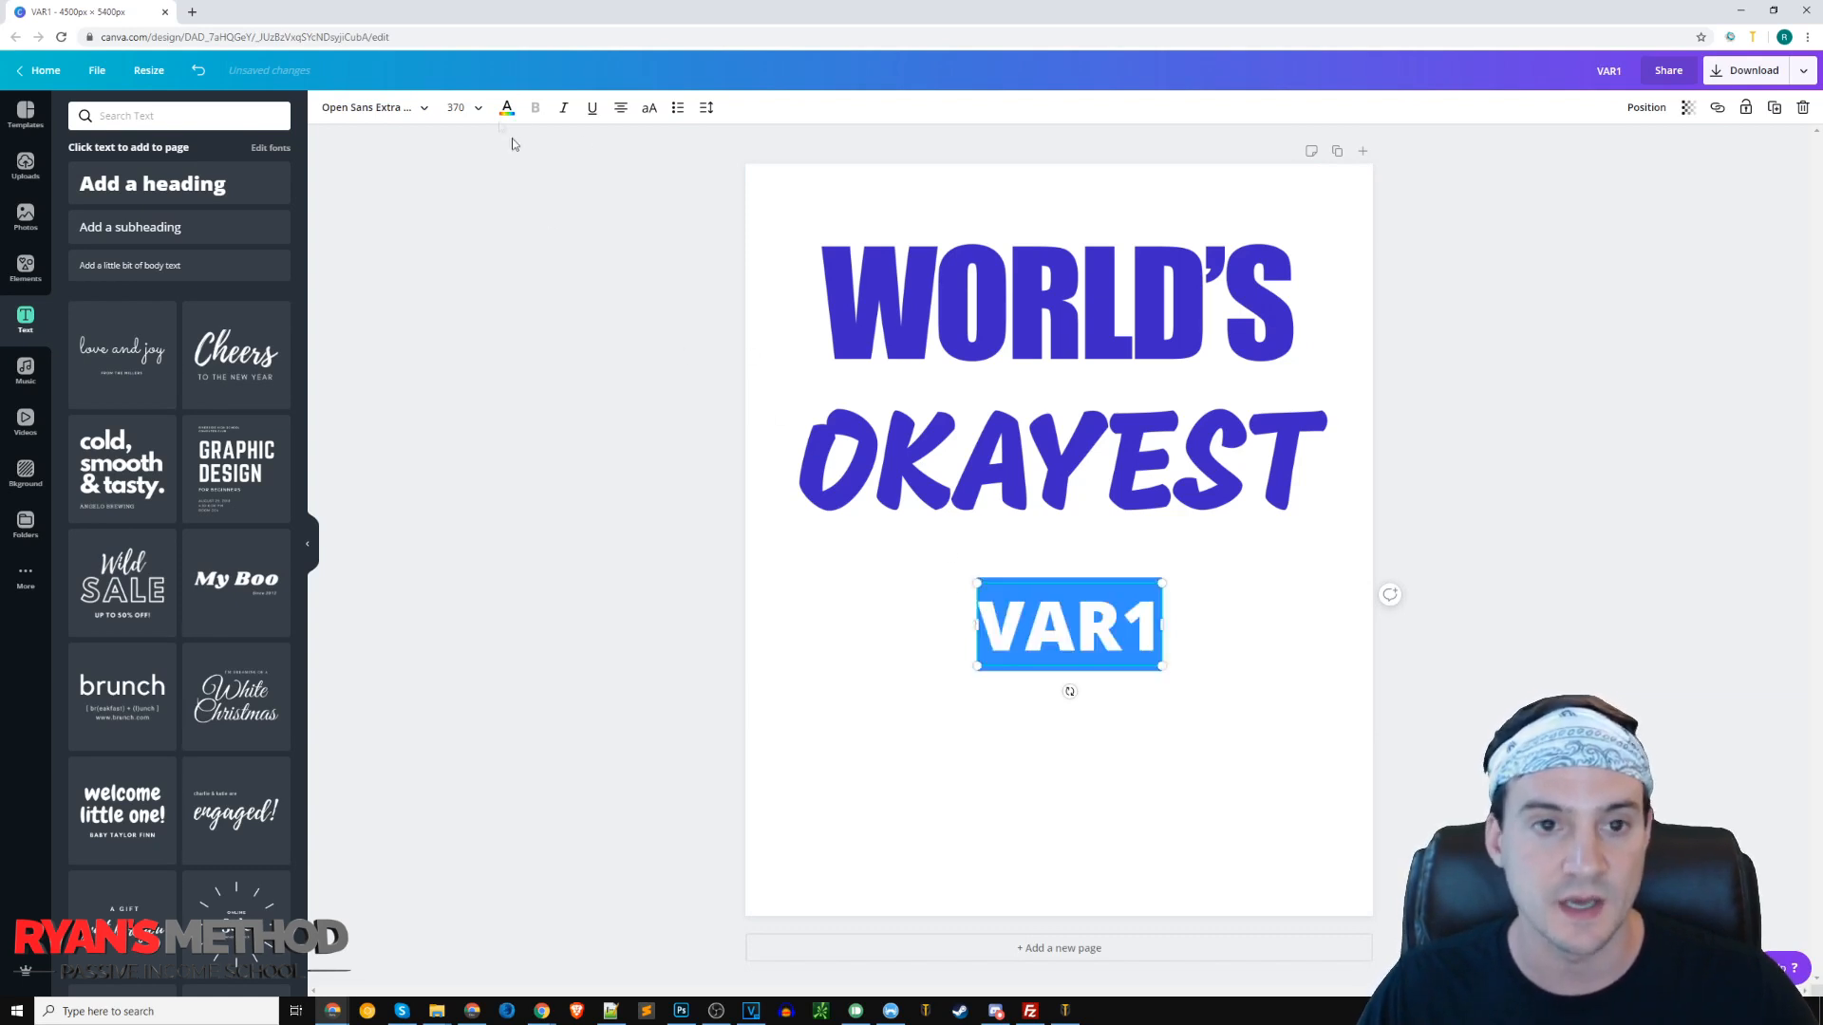
drag(974, 624, 747, 622)
drag(1162, 624, 1371, 631)
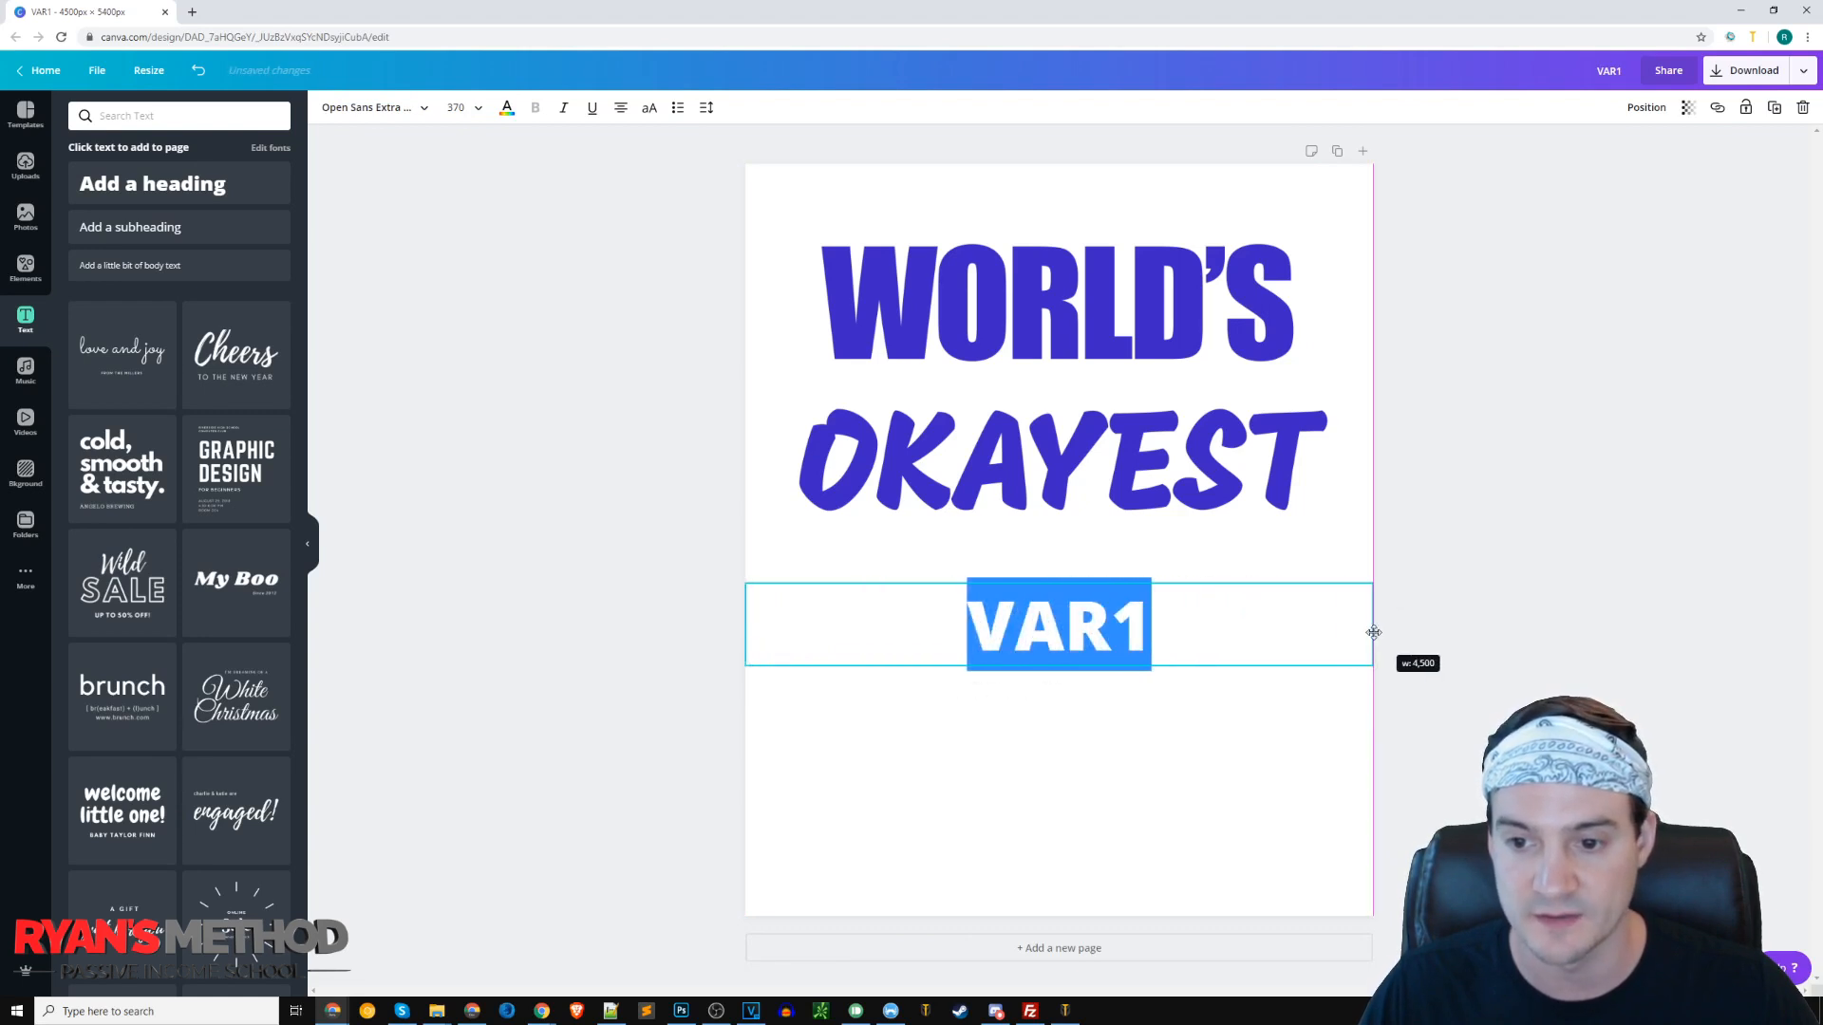
Change the font of the VAR1 text to League Gothic.
click(453, 106)
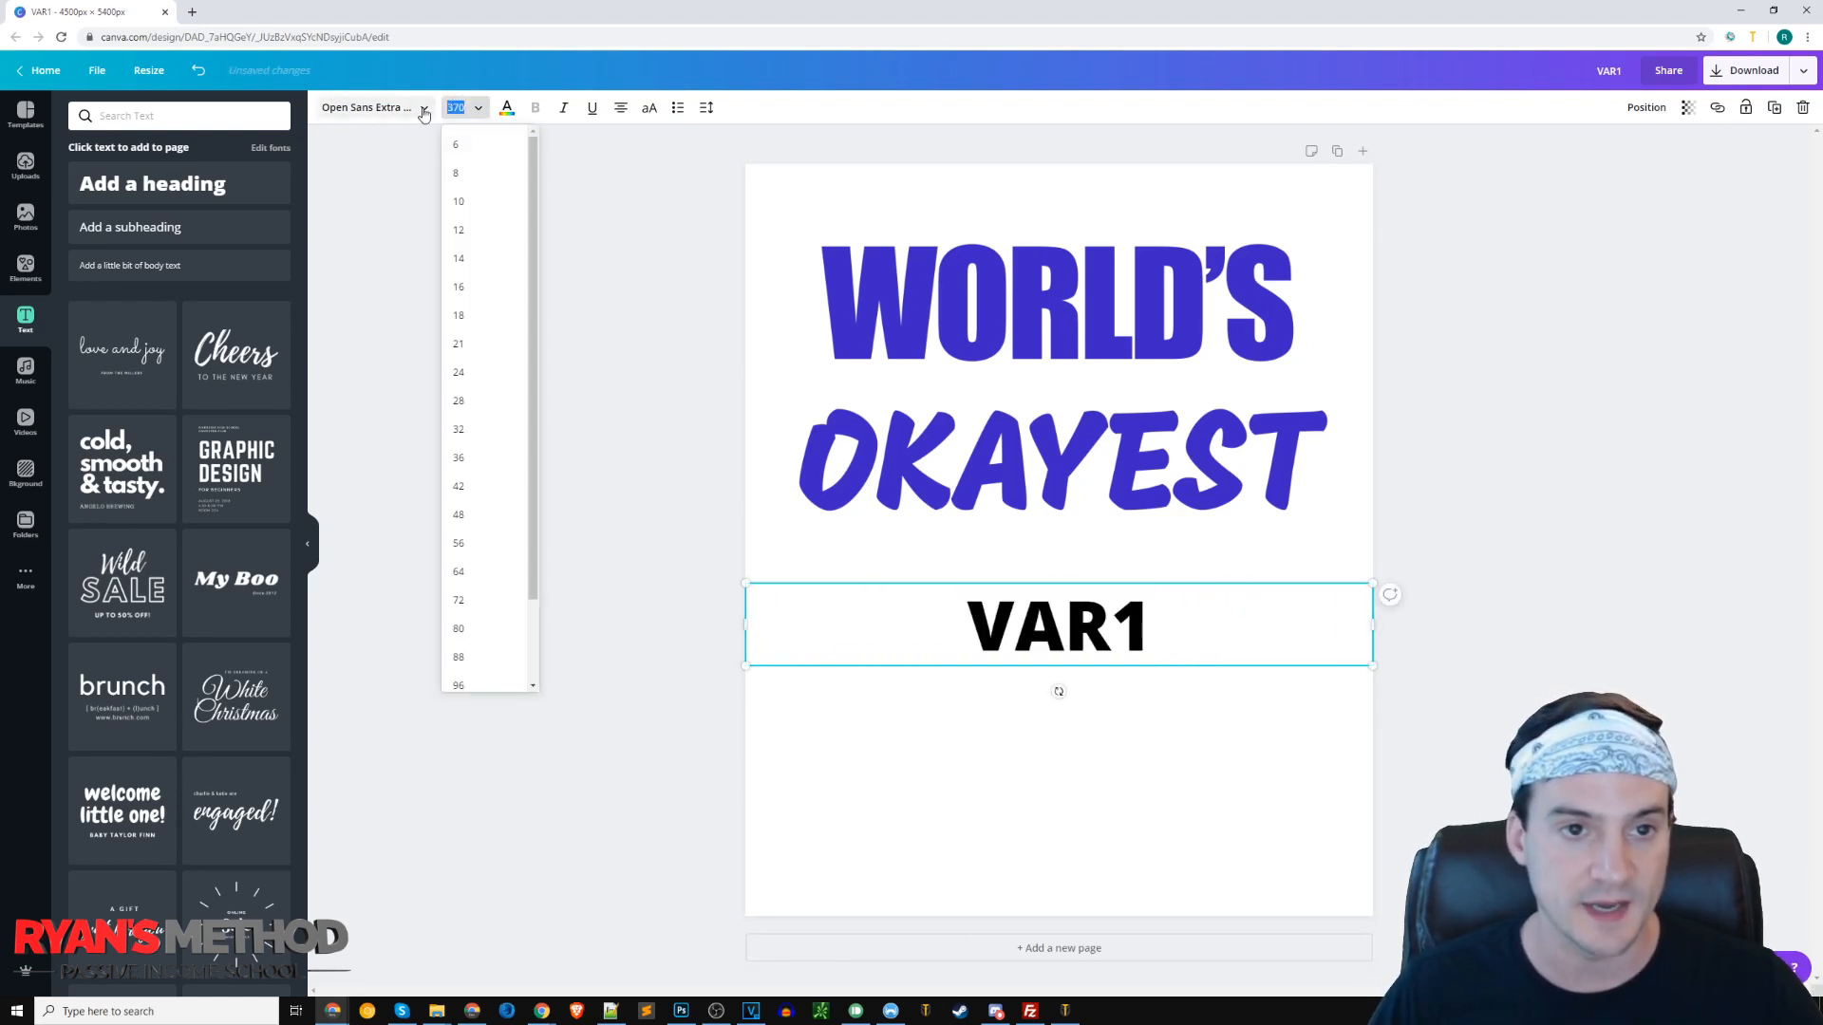
click(421, 108)
click(204, 111)
text(league)
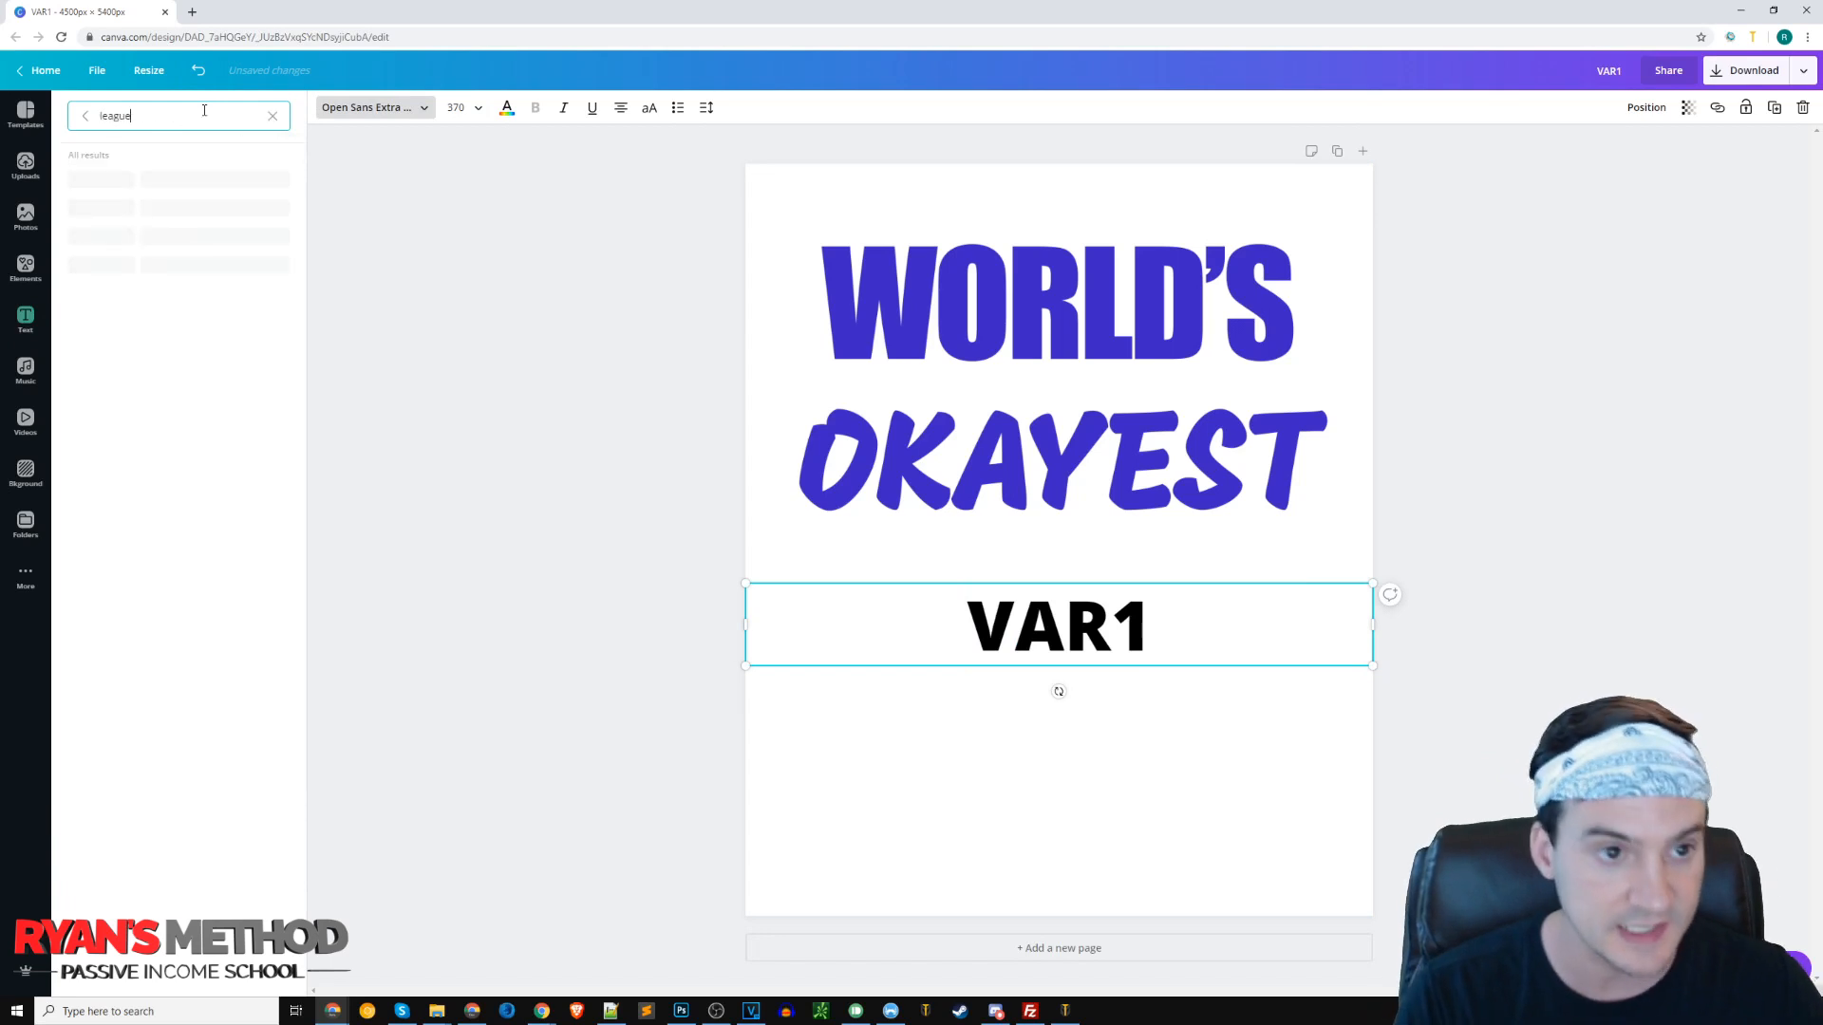
text( gothic)
click(118, 292)
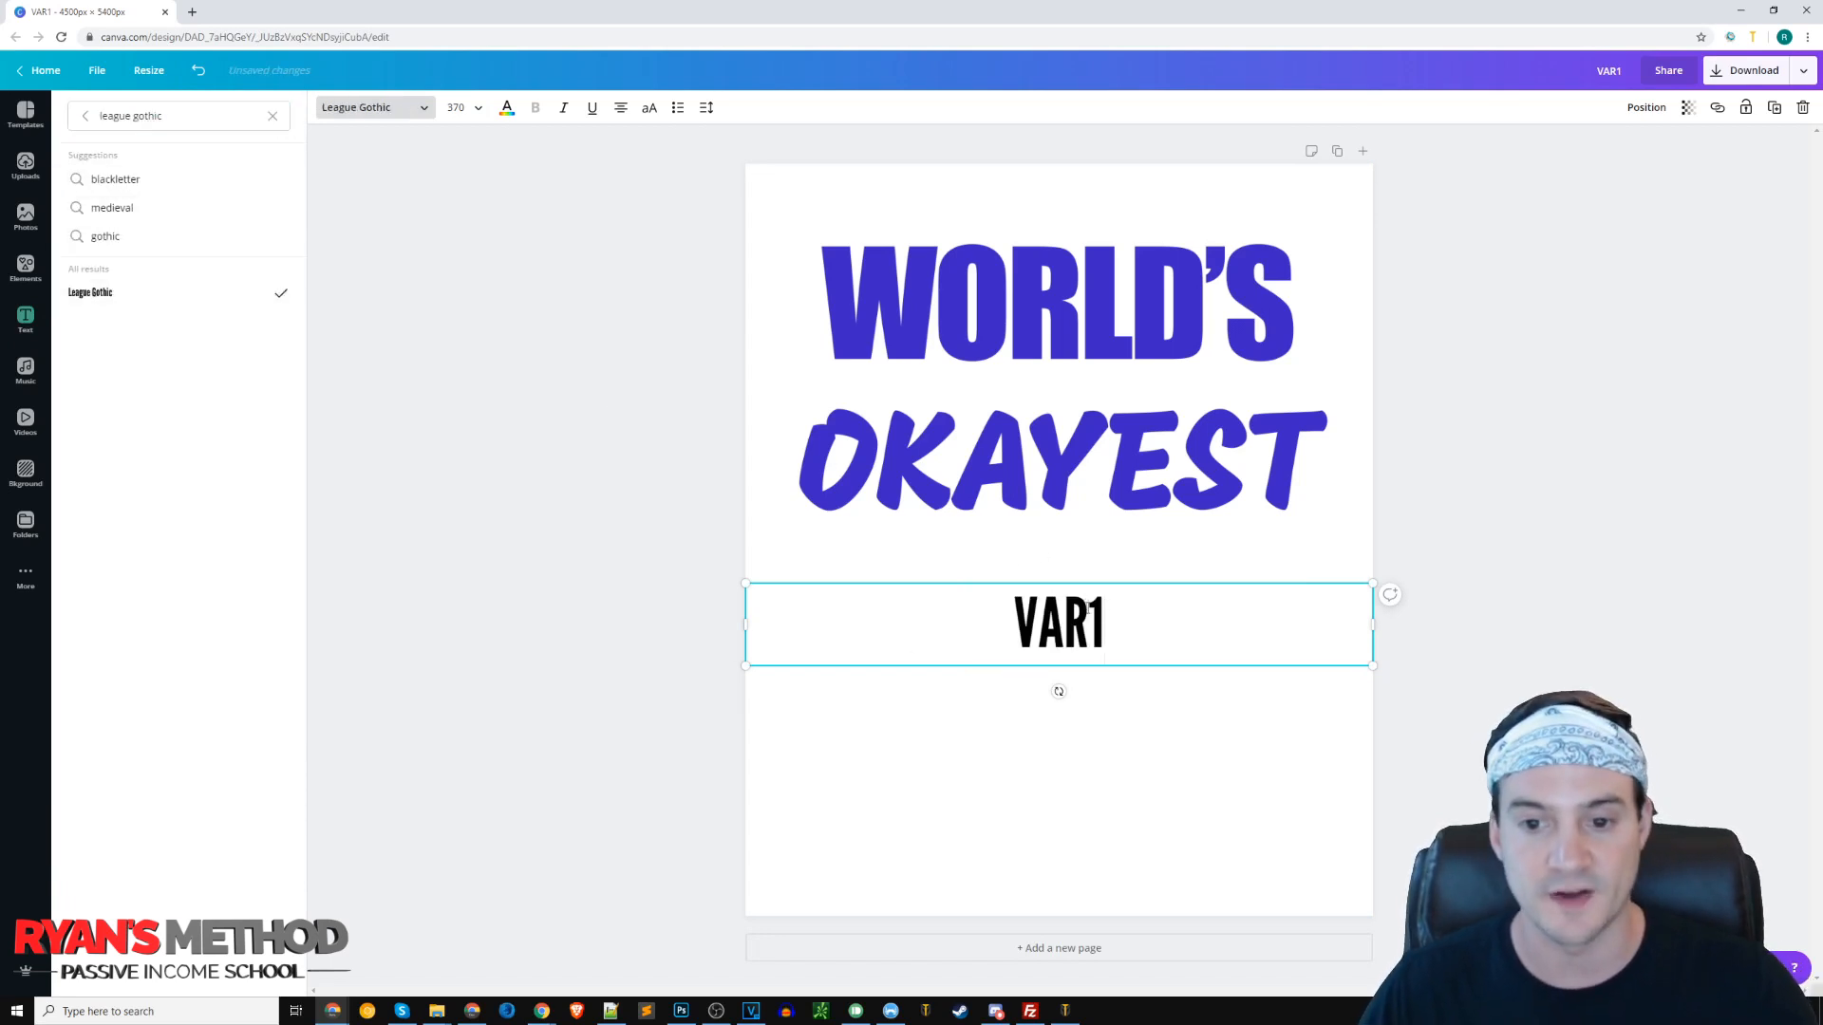
Set the font size of the VAR1 text to 600 and raise it to 660.
double_click(1175, 583)
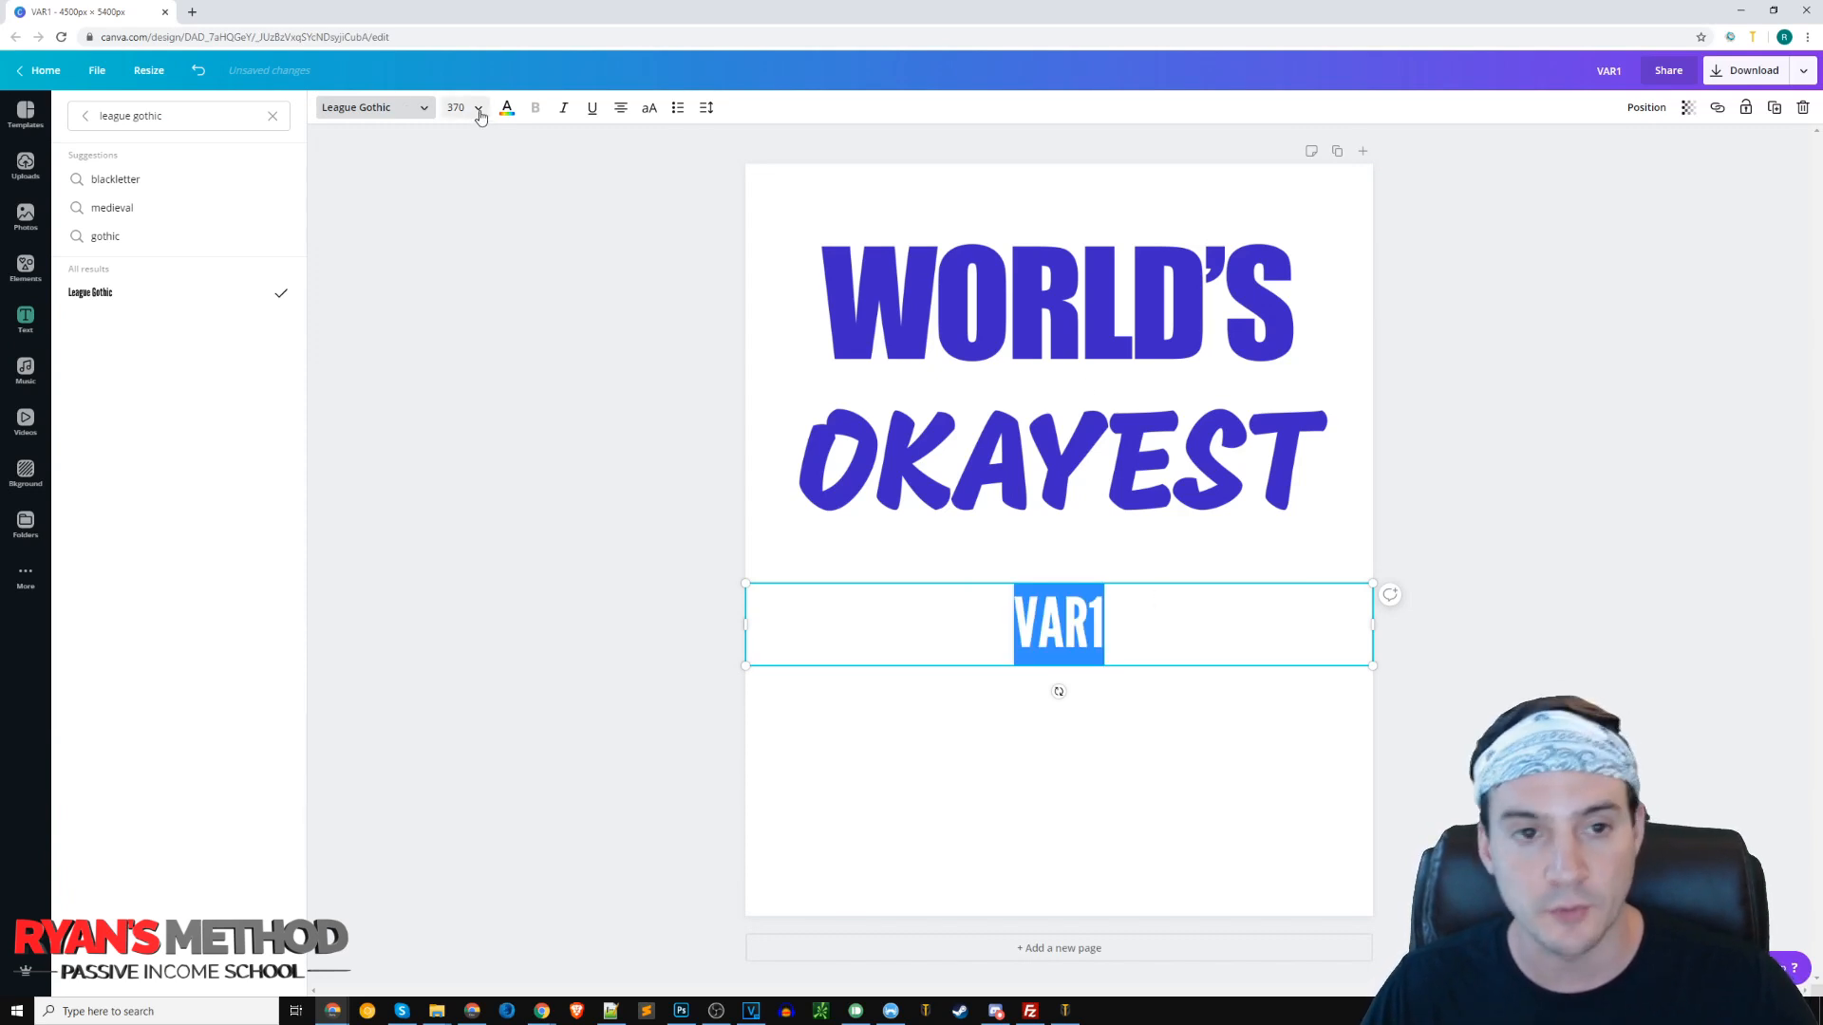
click(480, 112)
text(600)
key(Return)
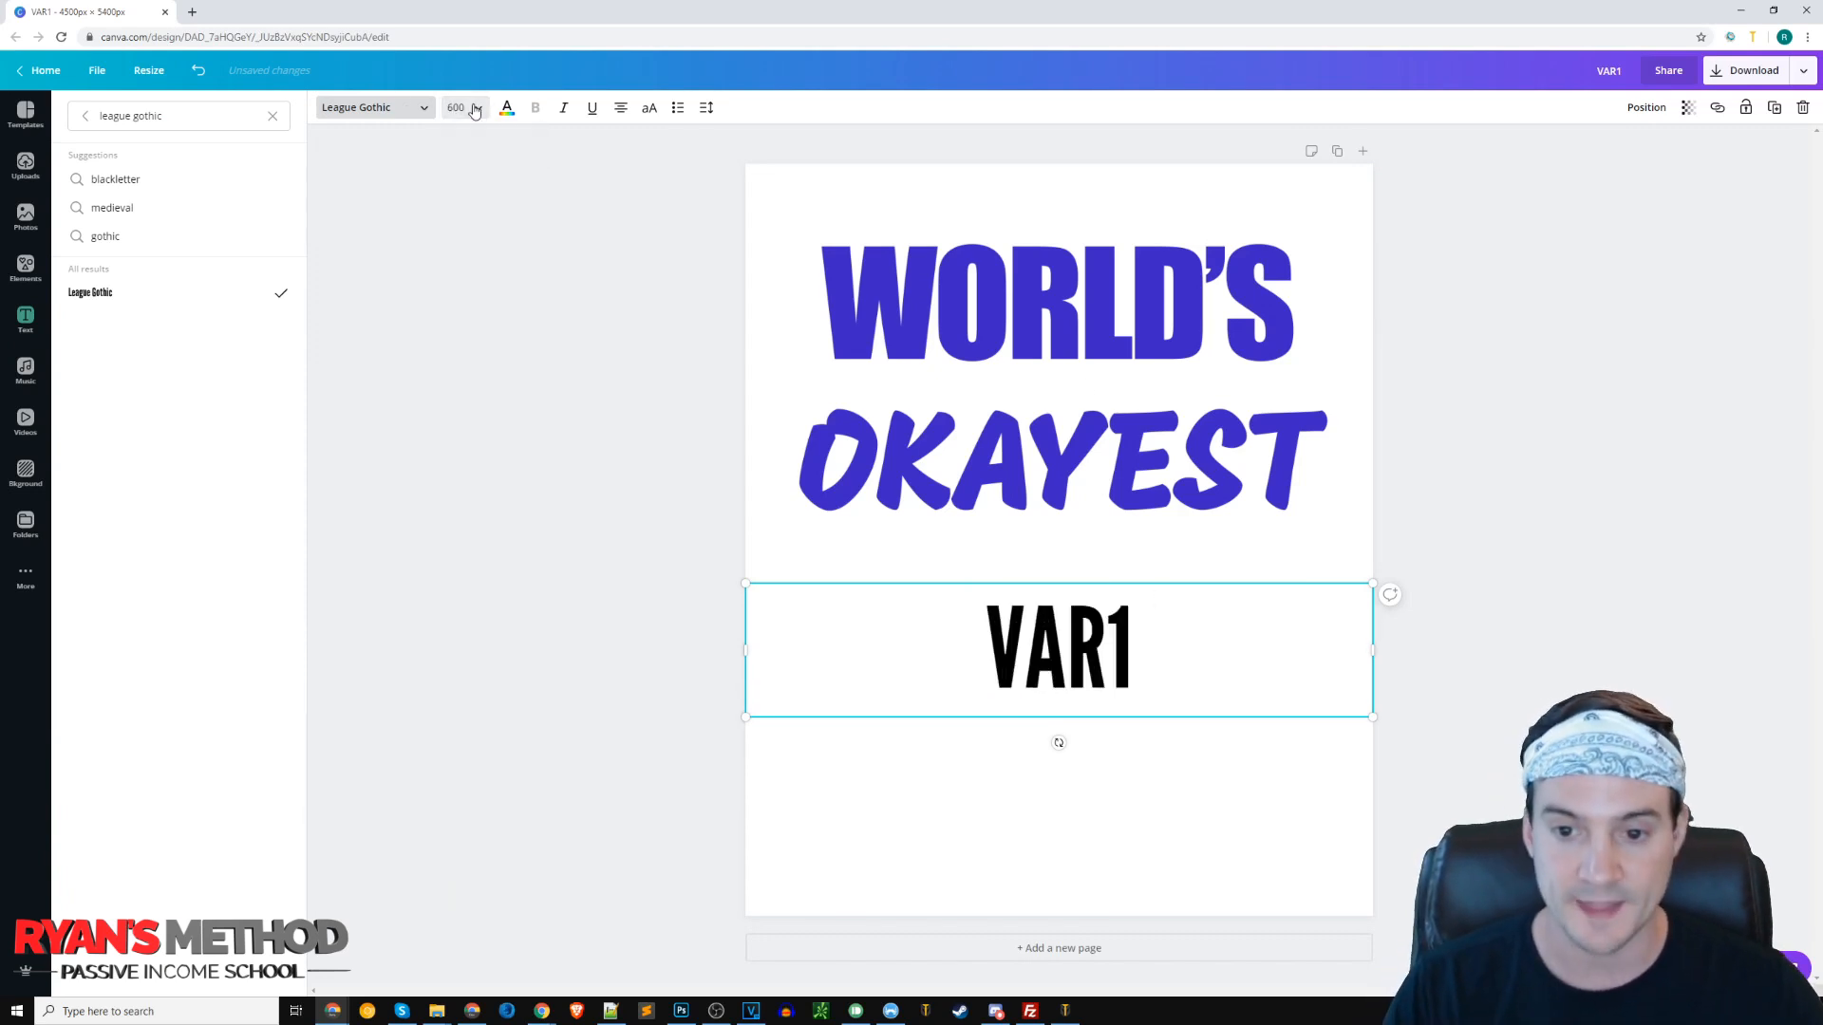
click(475, 108)
click(475, 106)
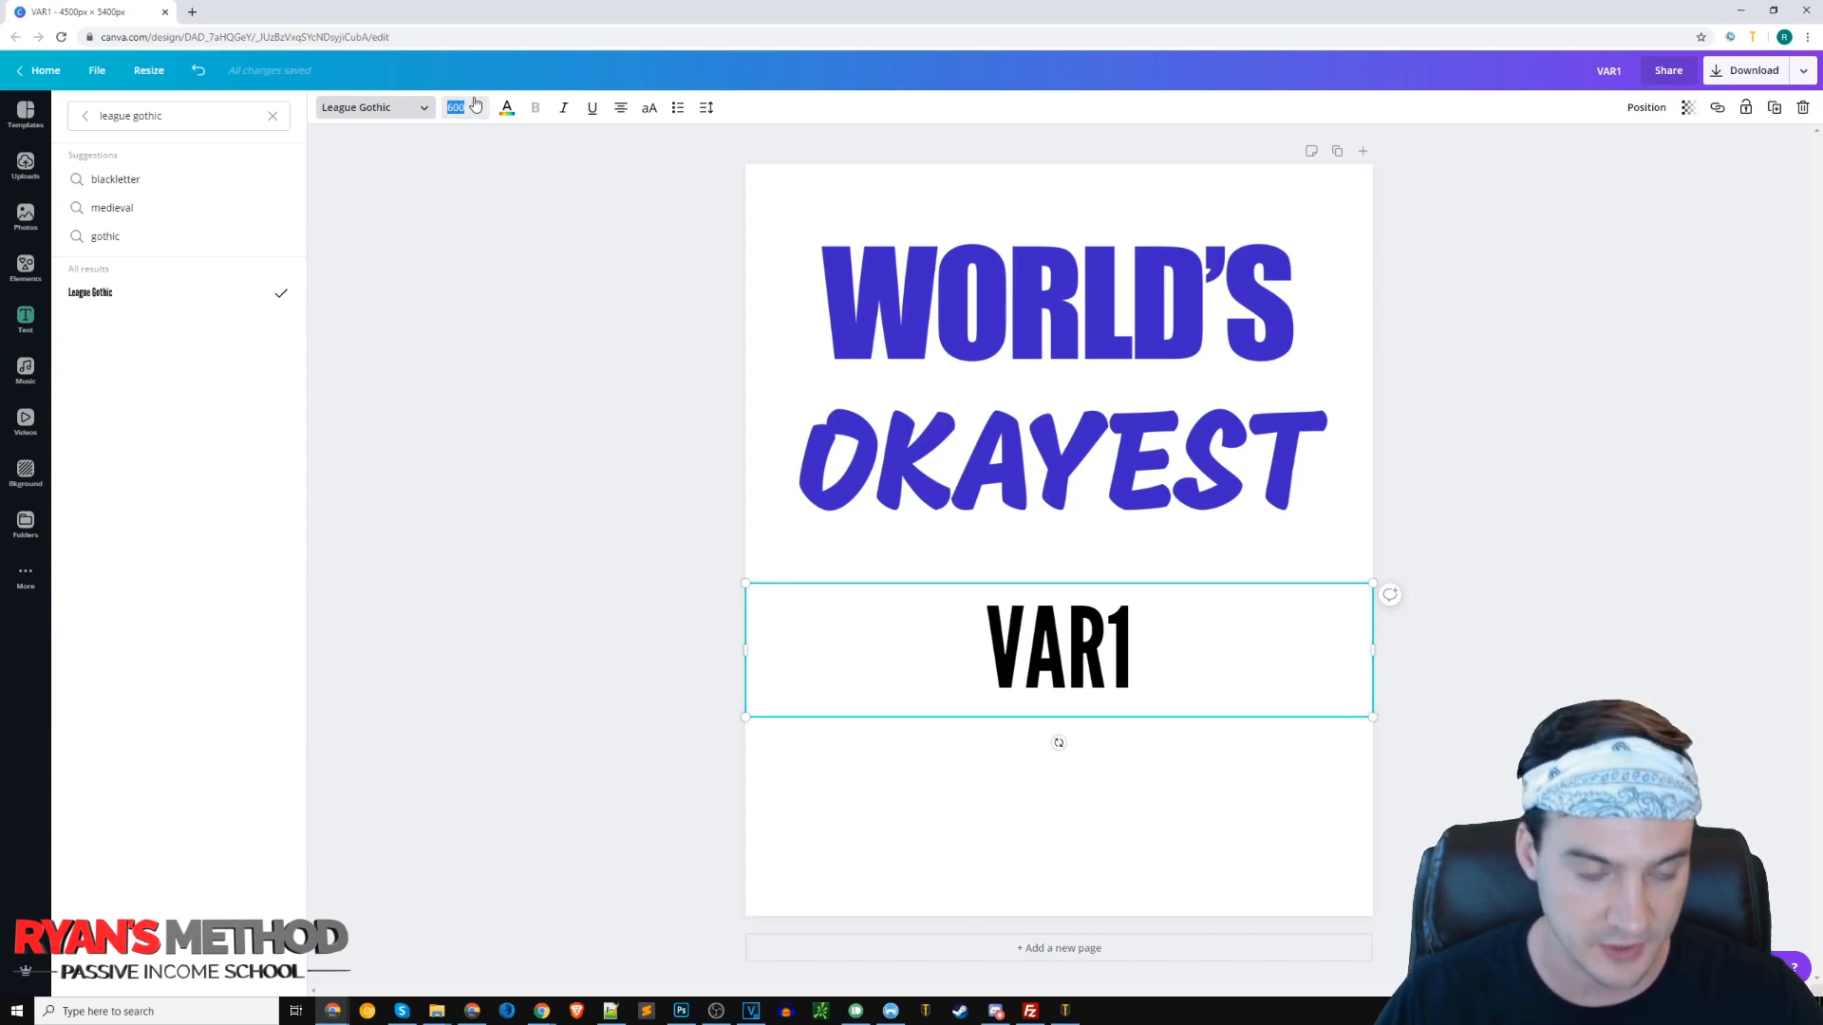
text(660)
key(Return)
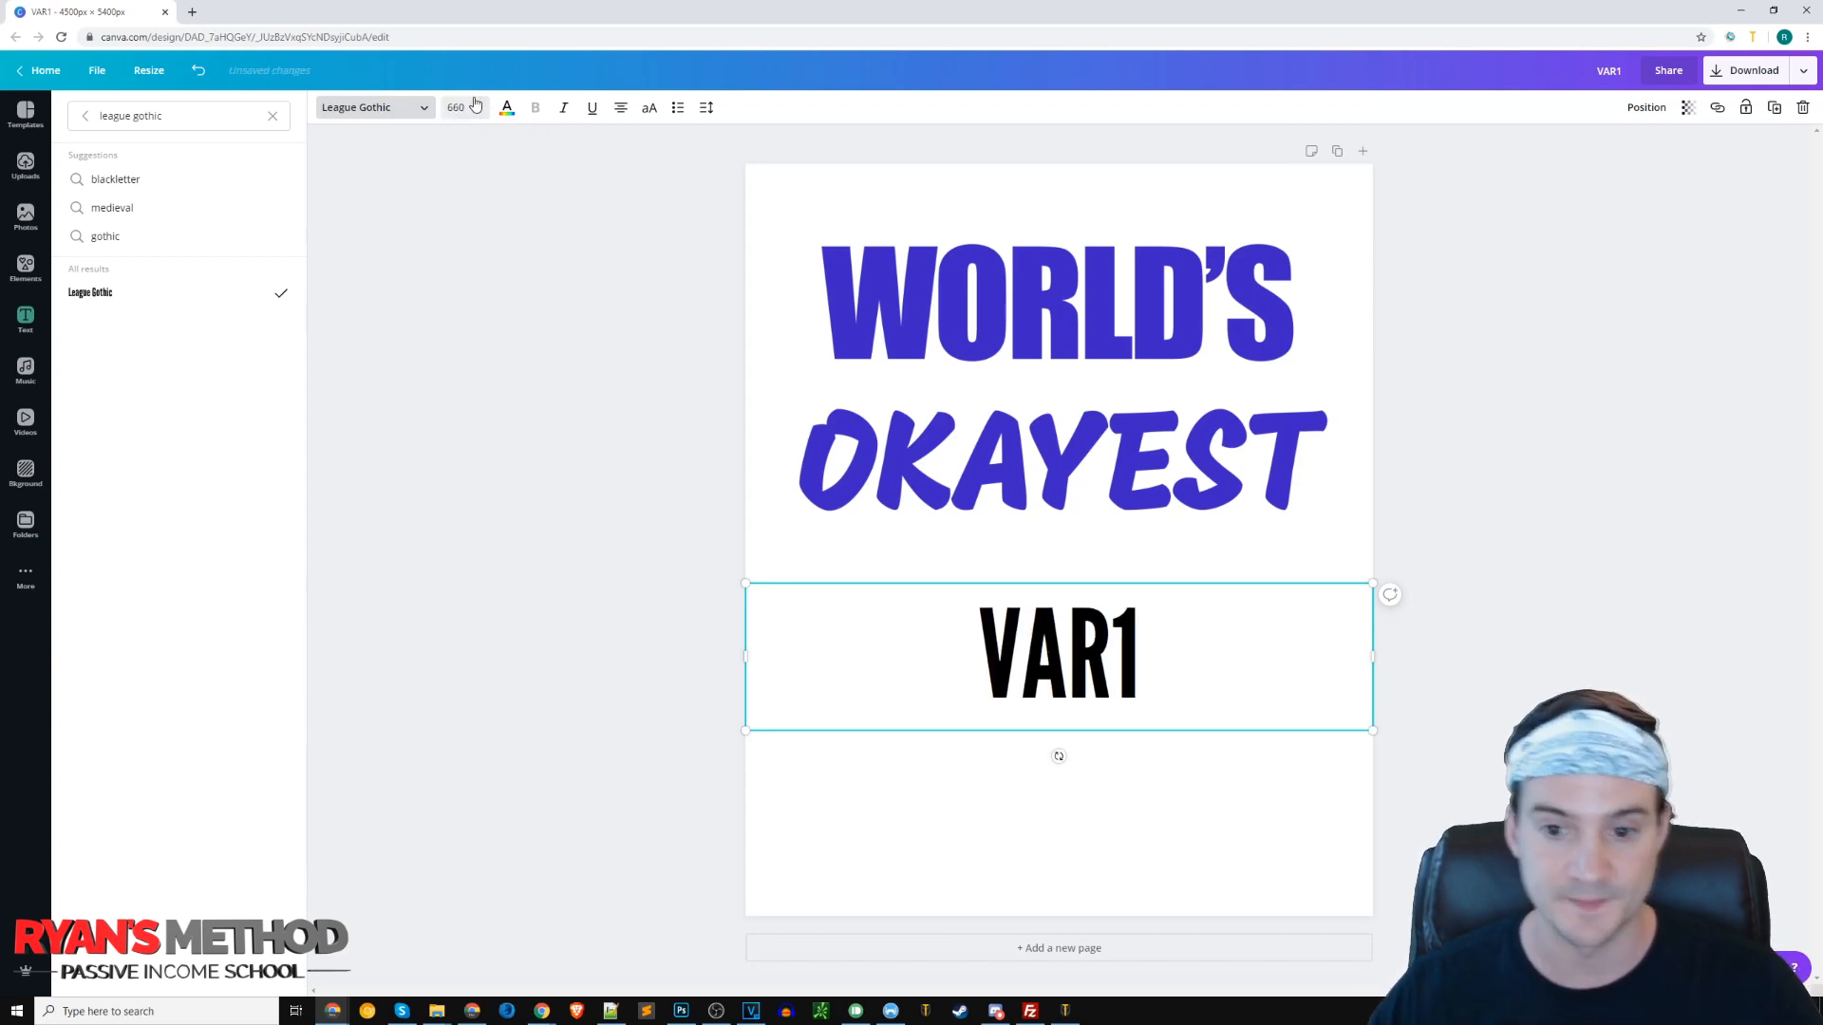
Recolour the VAR1 text to match the purple-blue of the WORLD'S OKAYEST lettering.
drag(1163, 627, 870, 569)
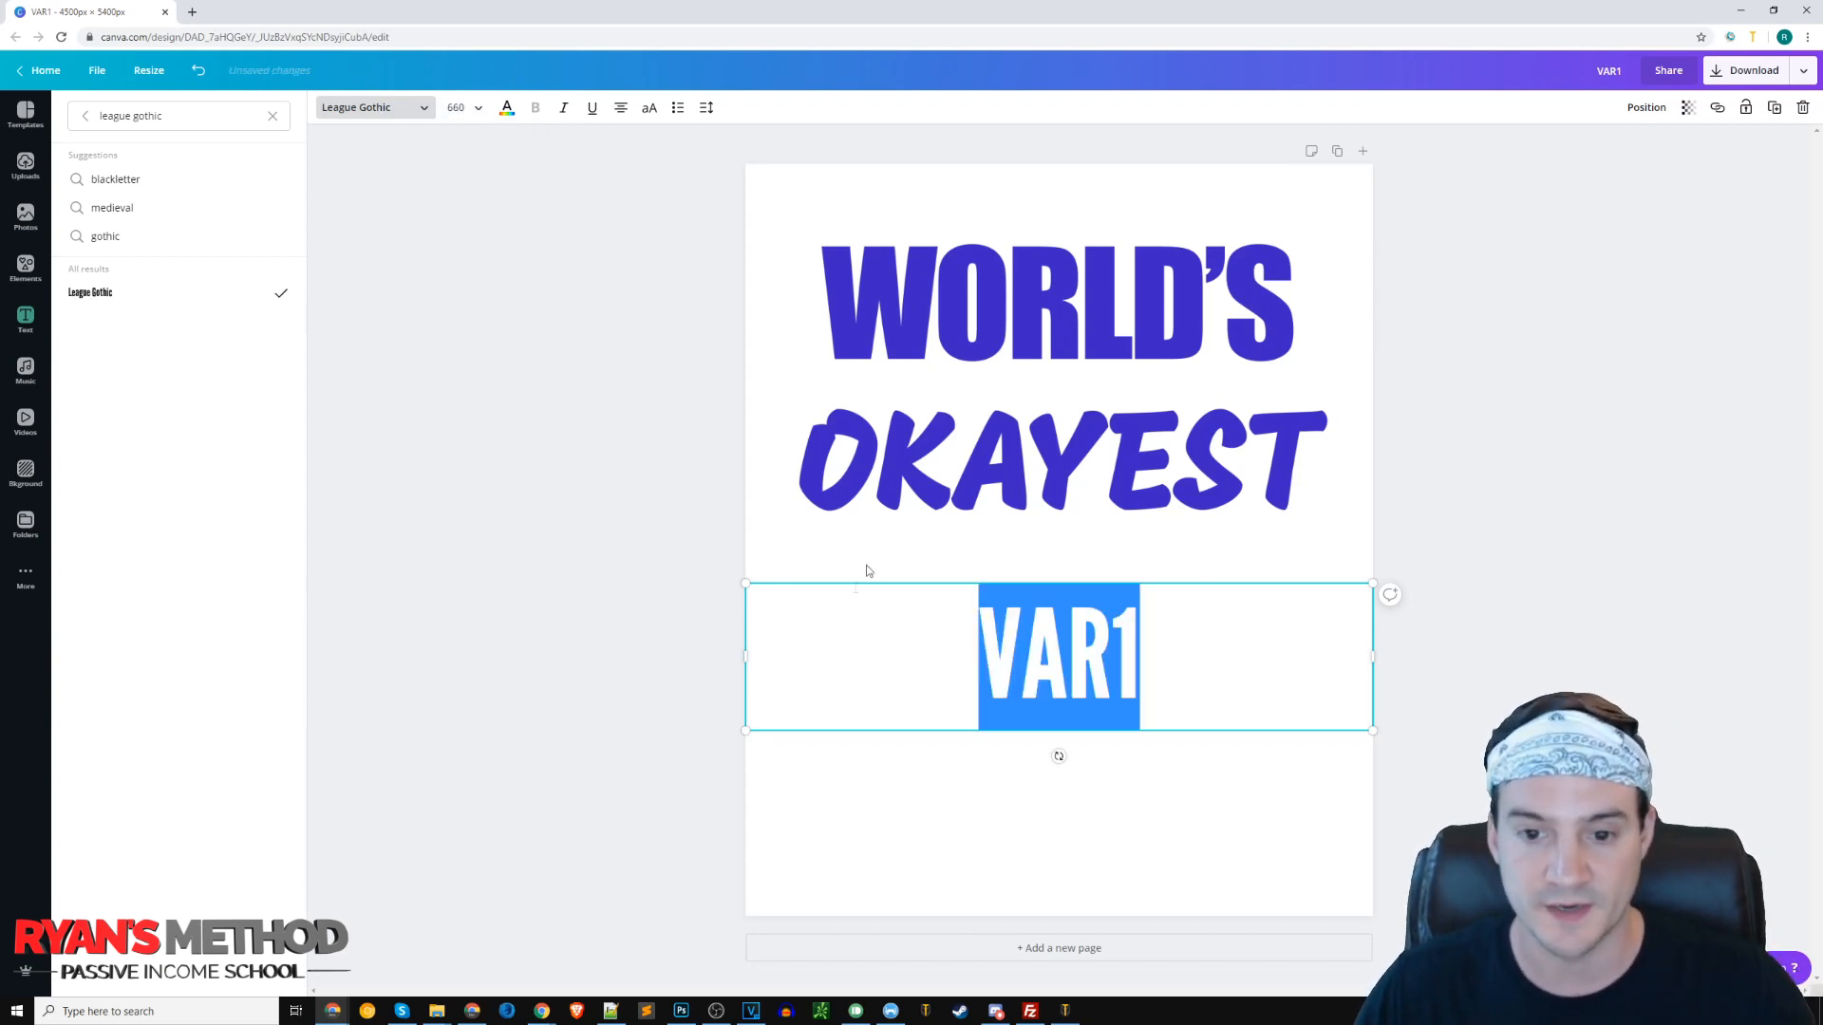
click(507, 109)
click(159, 314)
click(1465, 577)
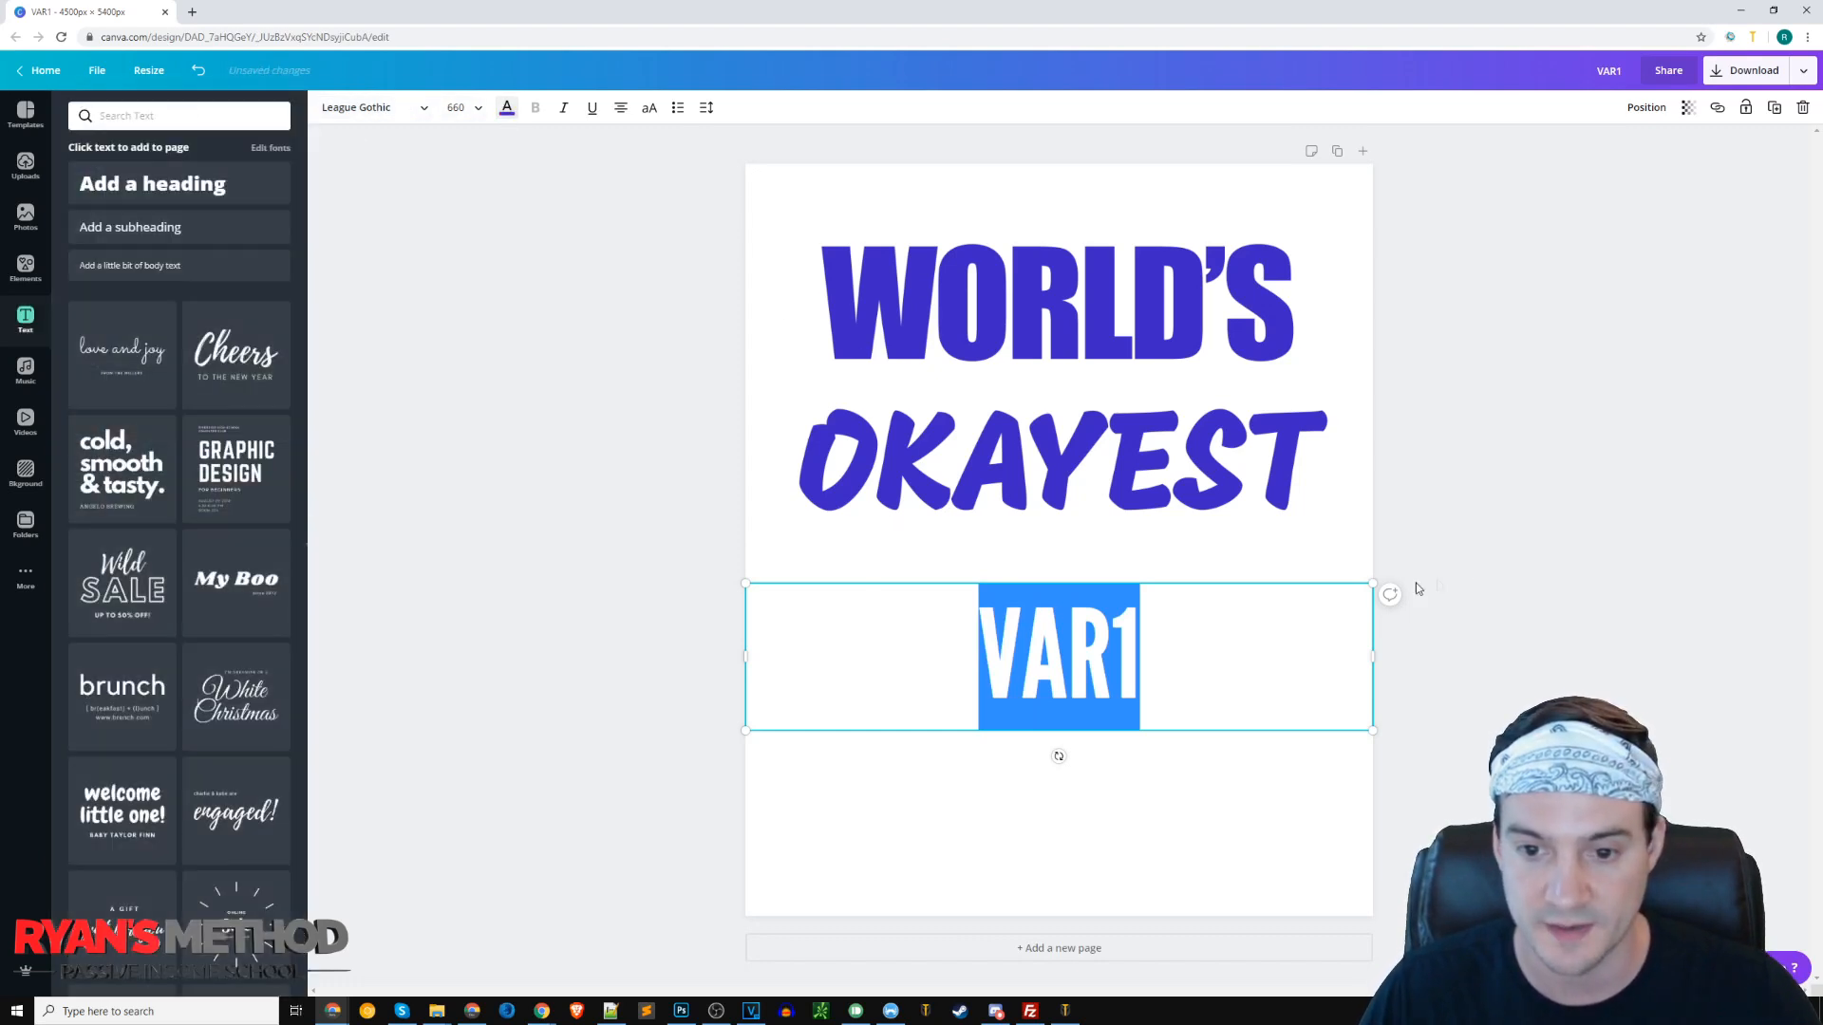
Set the font size of the VAR1 text to 700.
click(1035, 629)
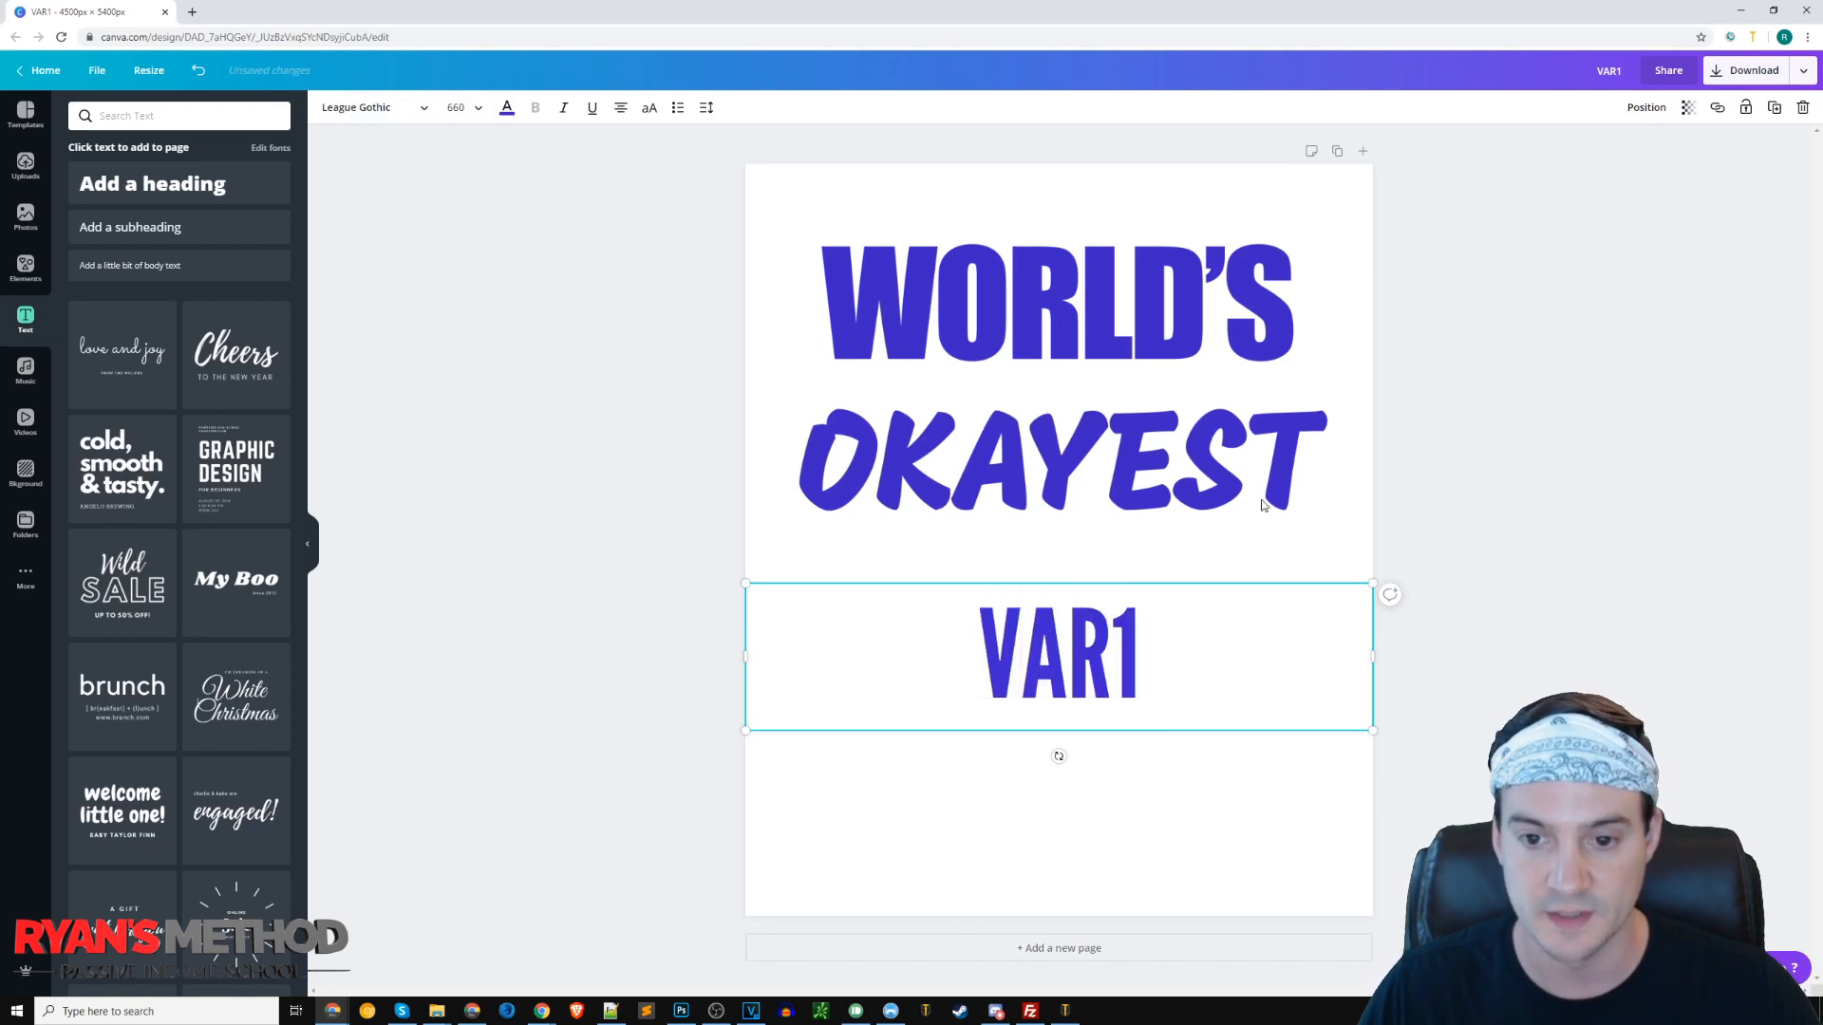
key(ctrl+a)
click(459, 105)
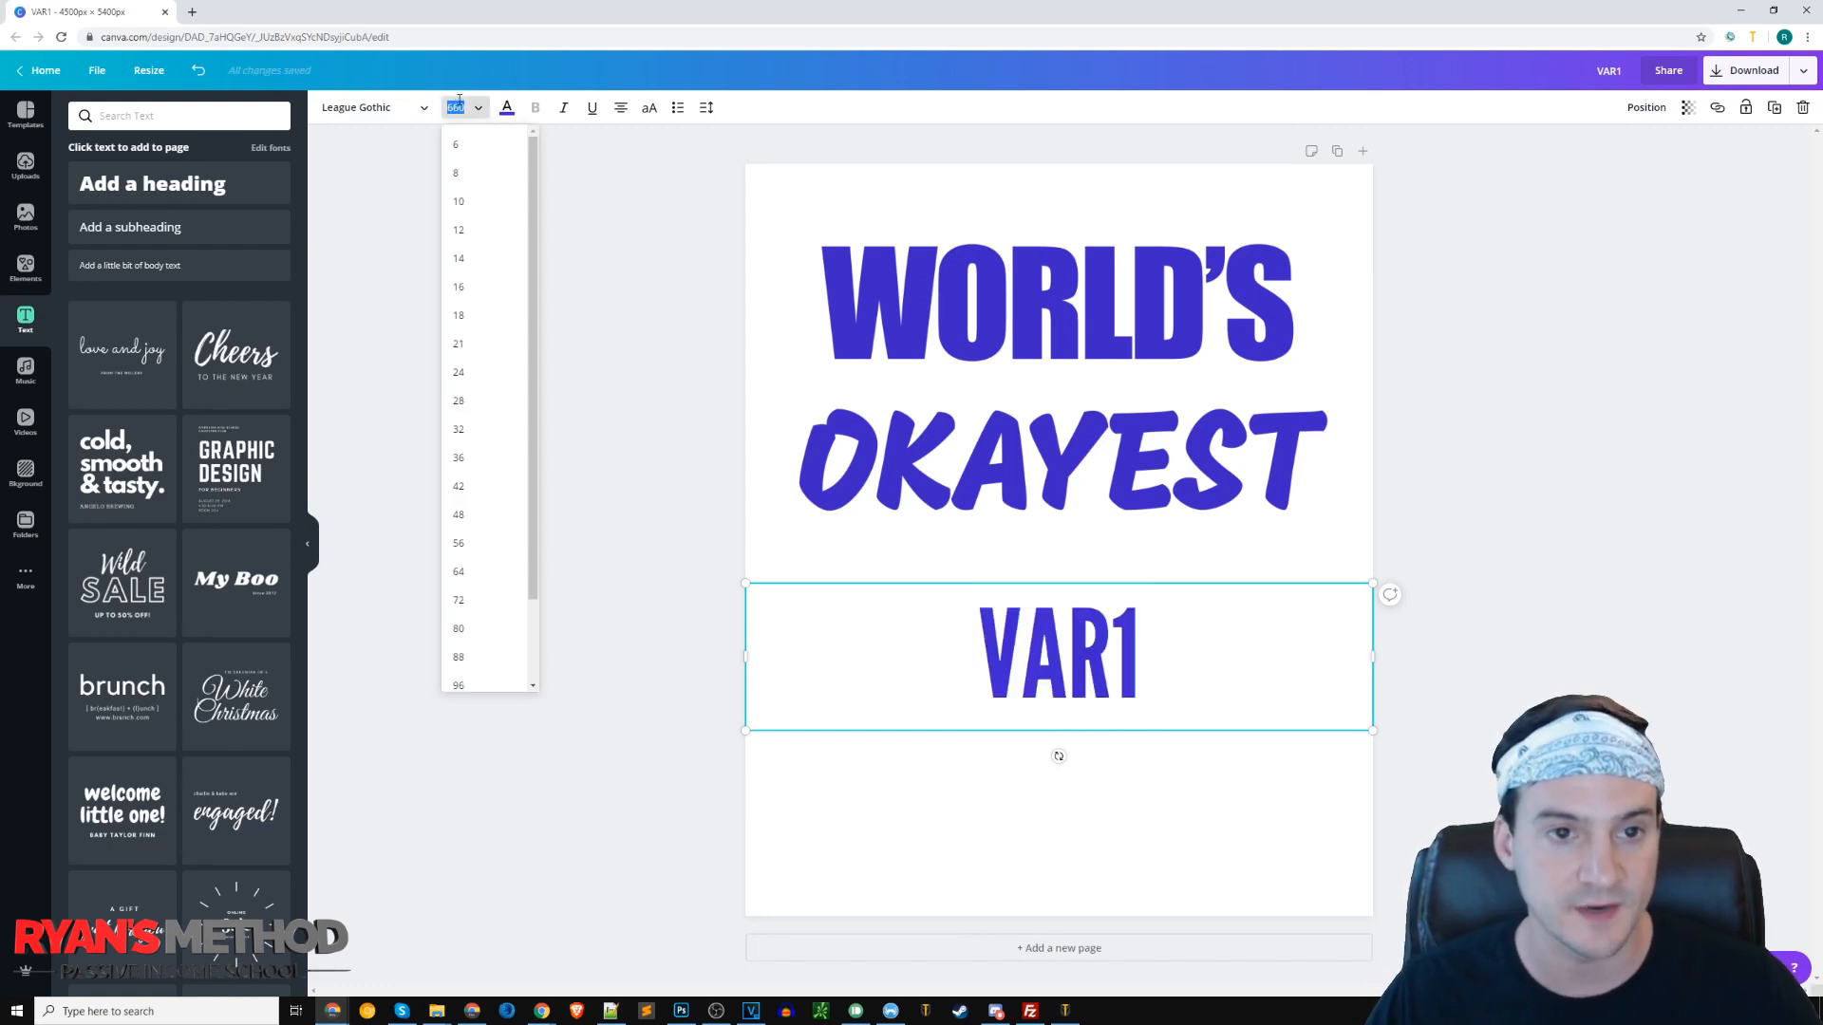
key(Return)
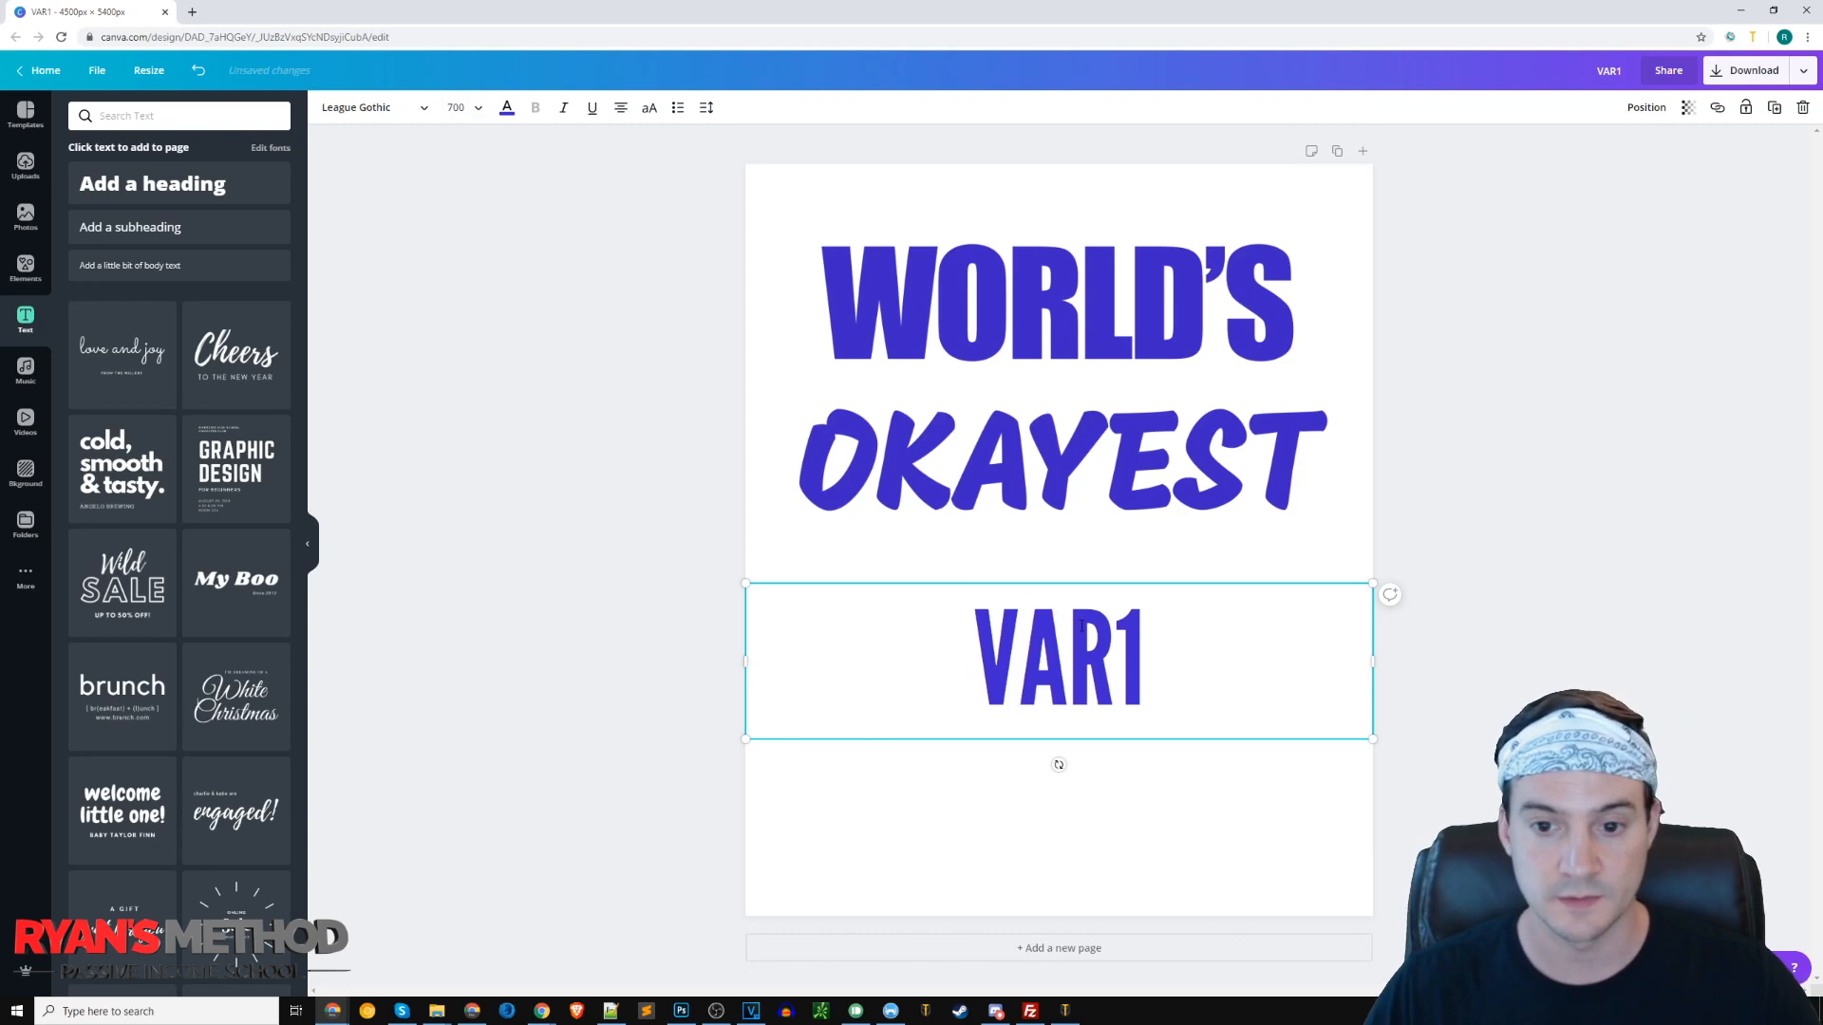
click(480, 108)
click(480, 109)
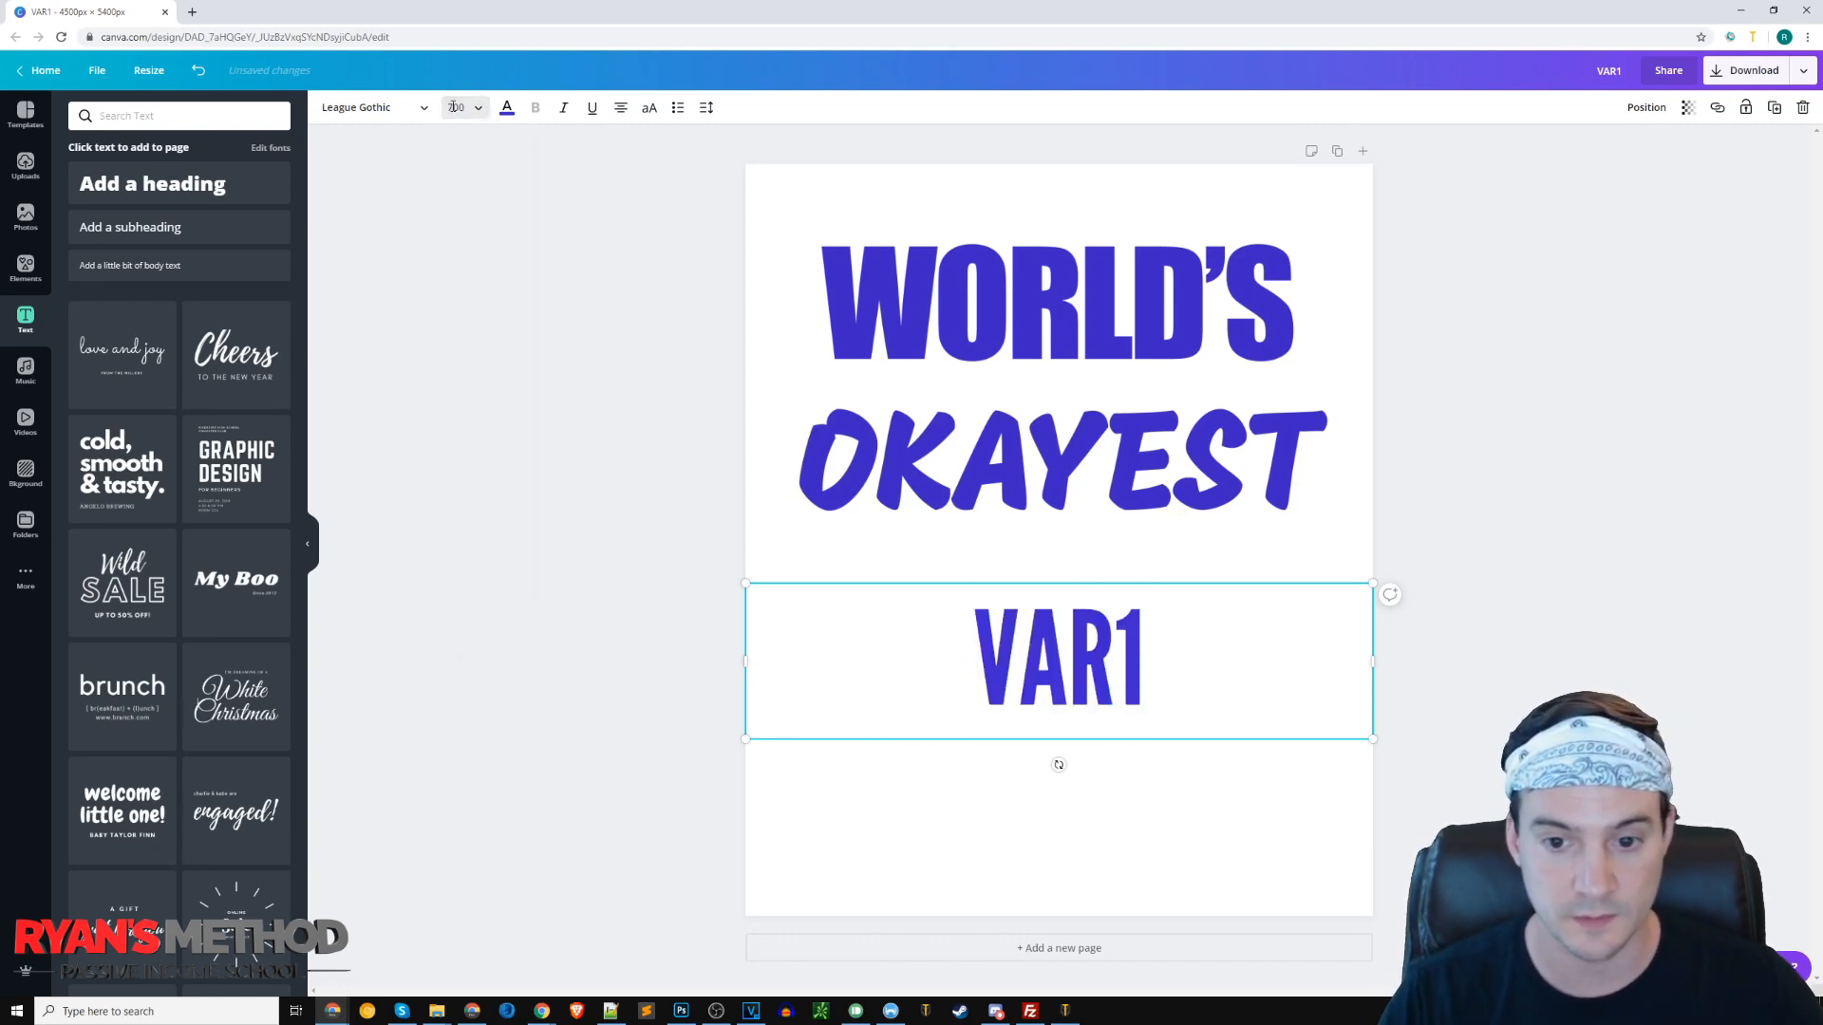
Turn on uppercase for the VAR1 text and anchor its text box to the top.
key(ctrl+a)
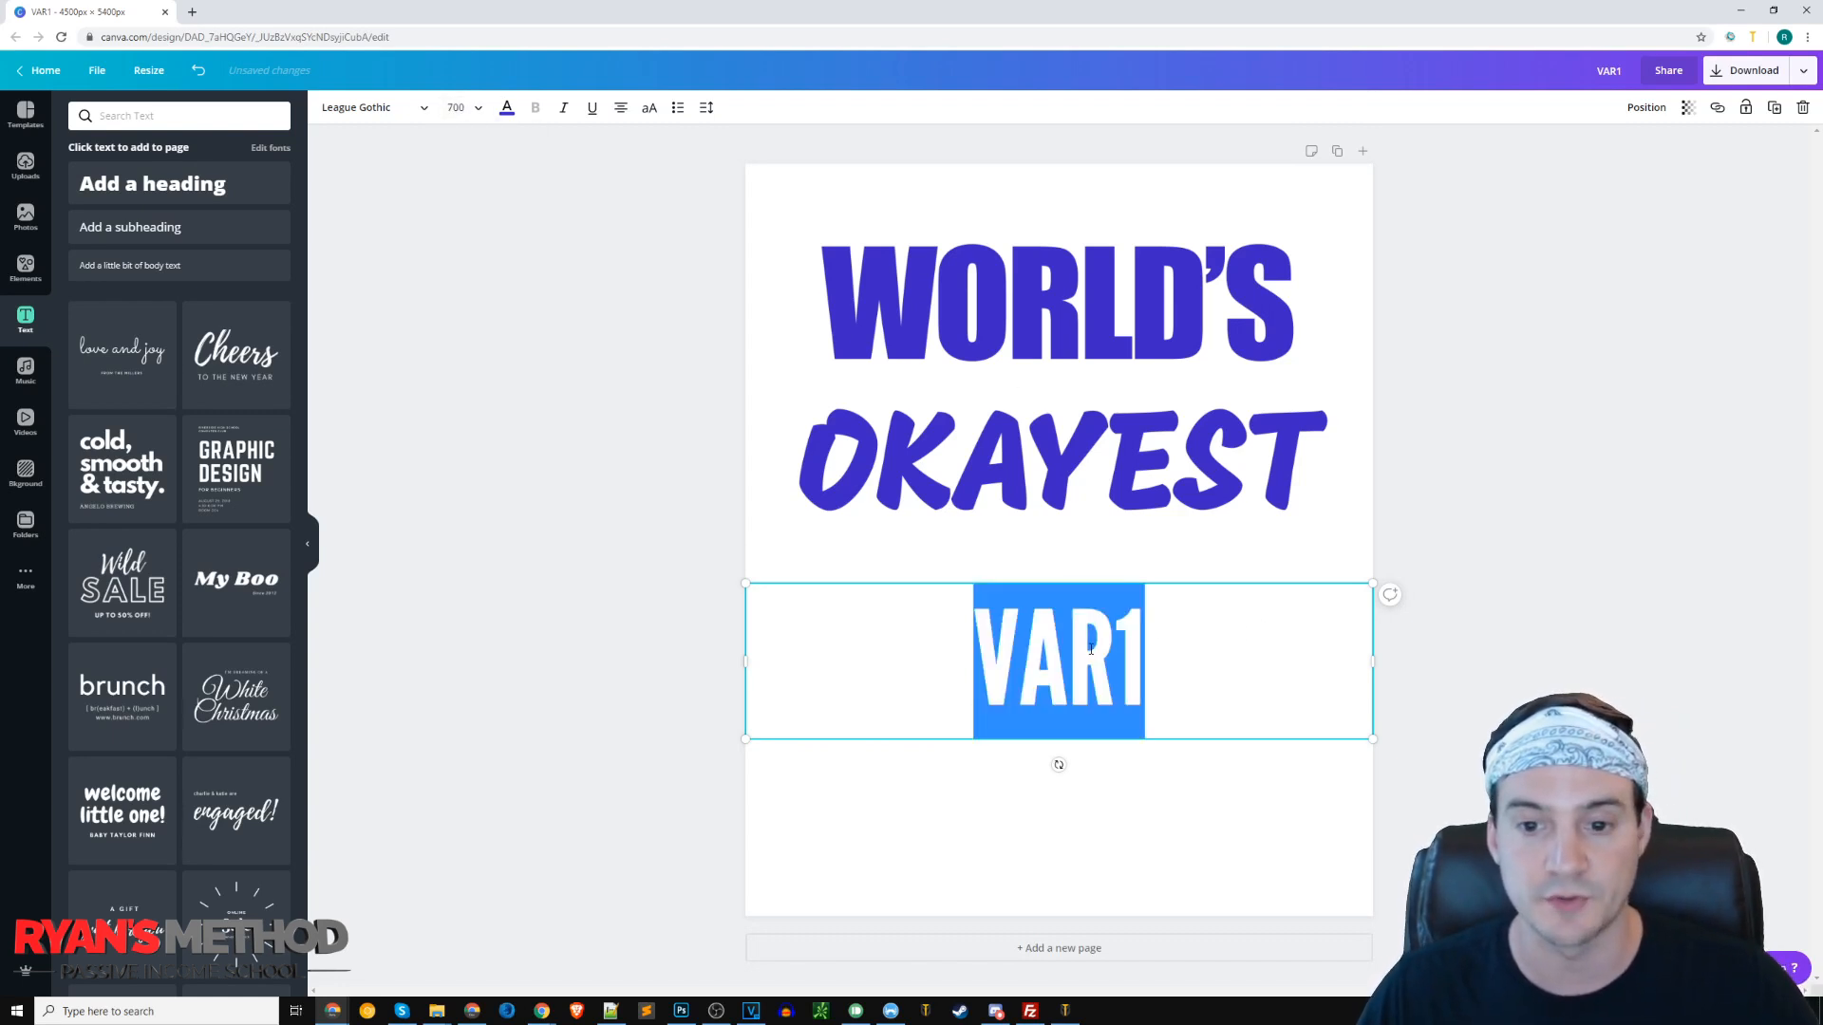
click(651, 111)
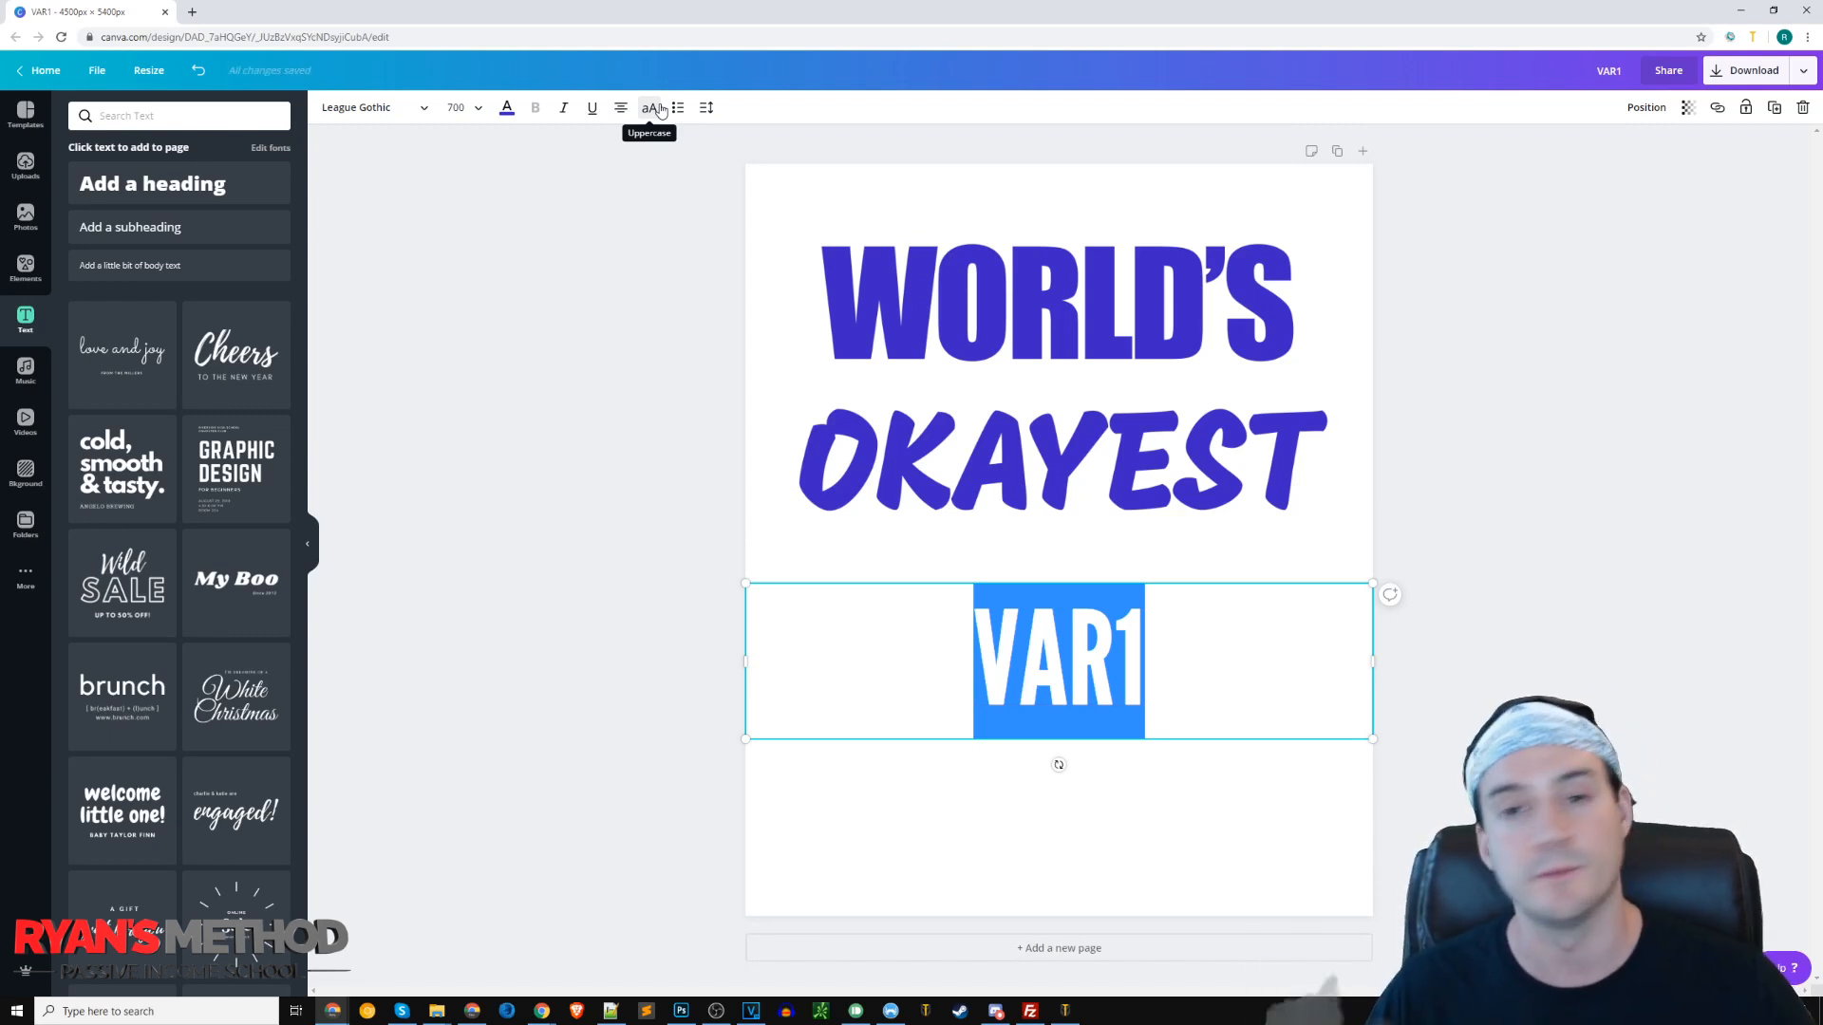
drag(1238, 581, 1238, 577)
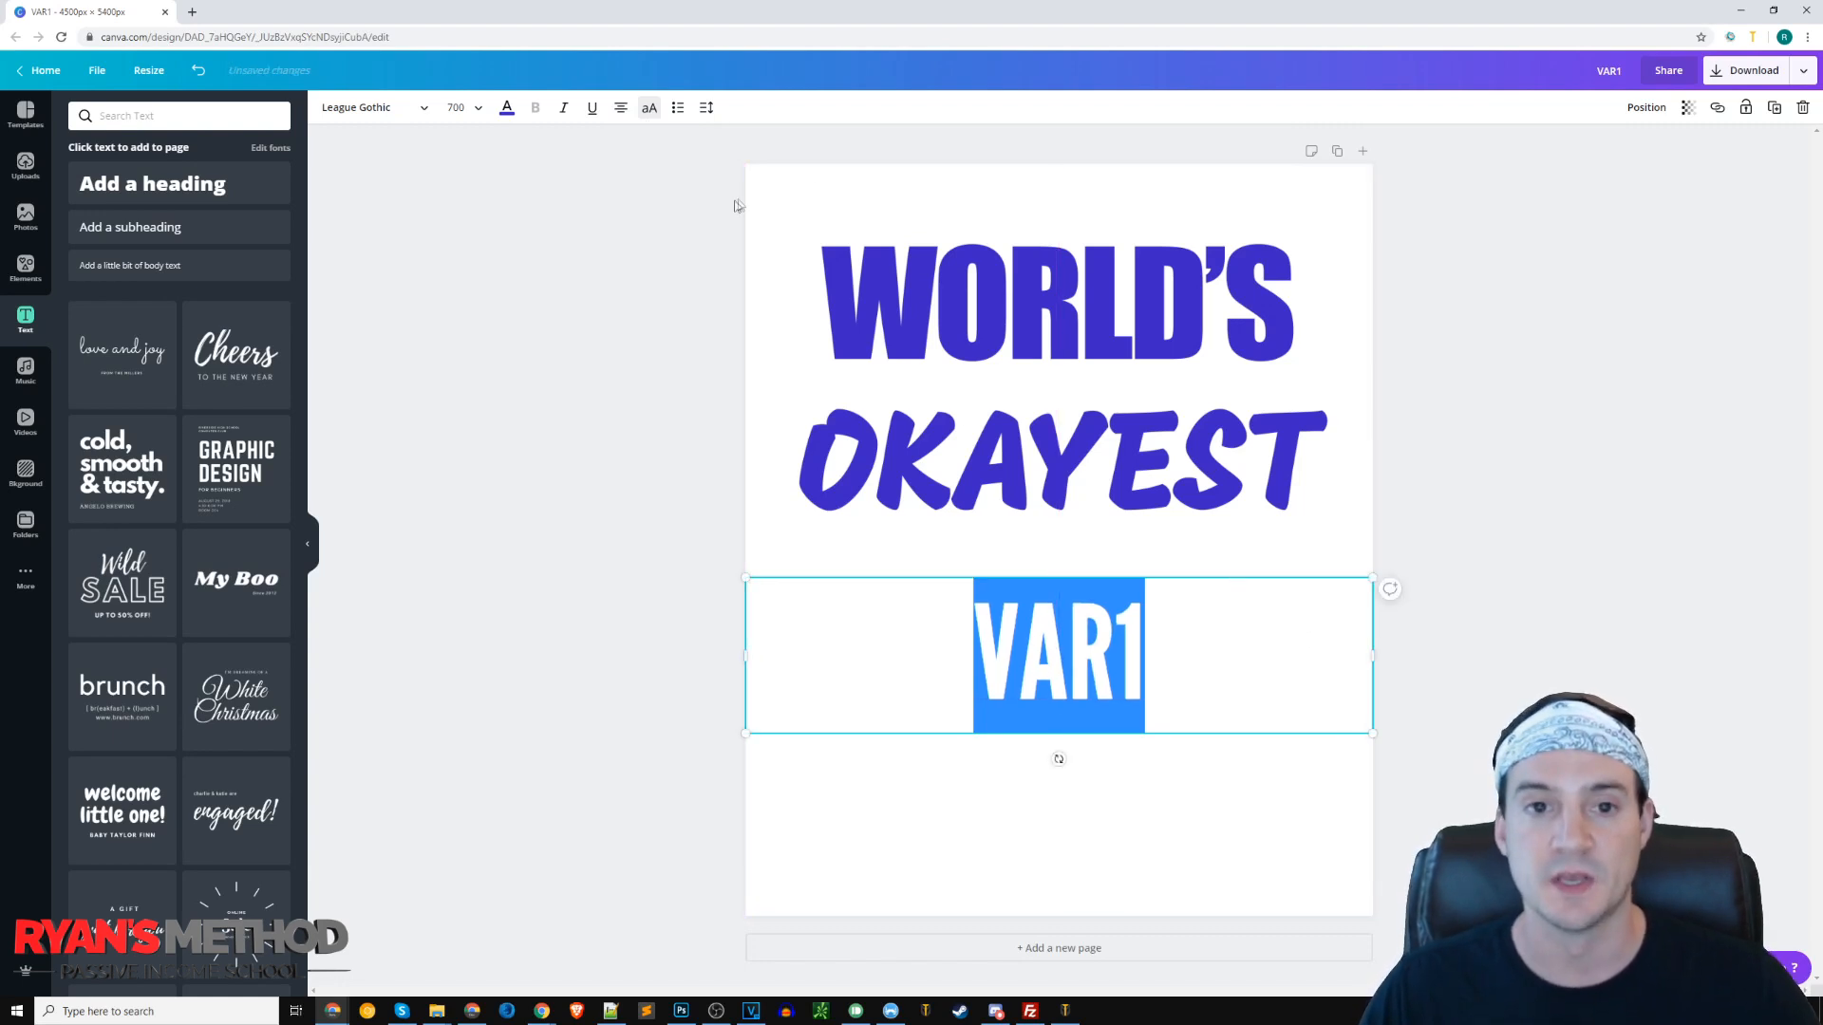
click(706, 107)
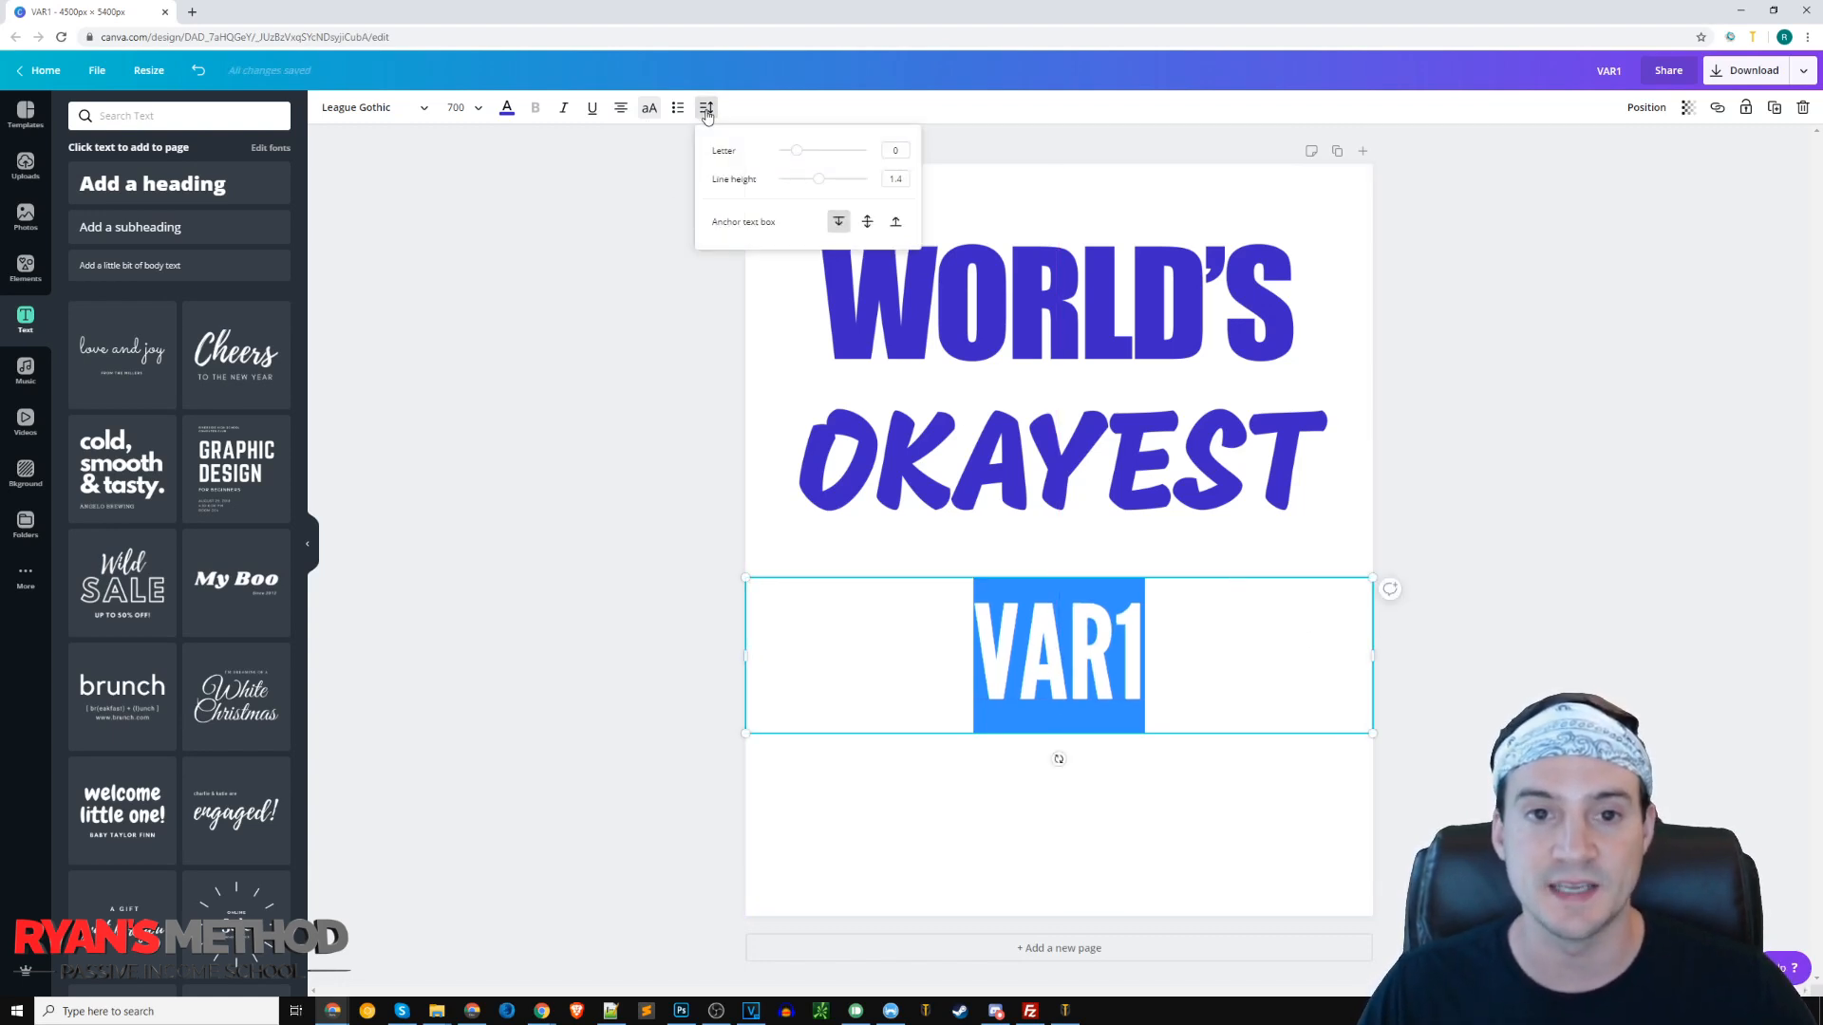
click(797, 152)
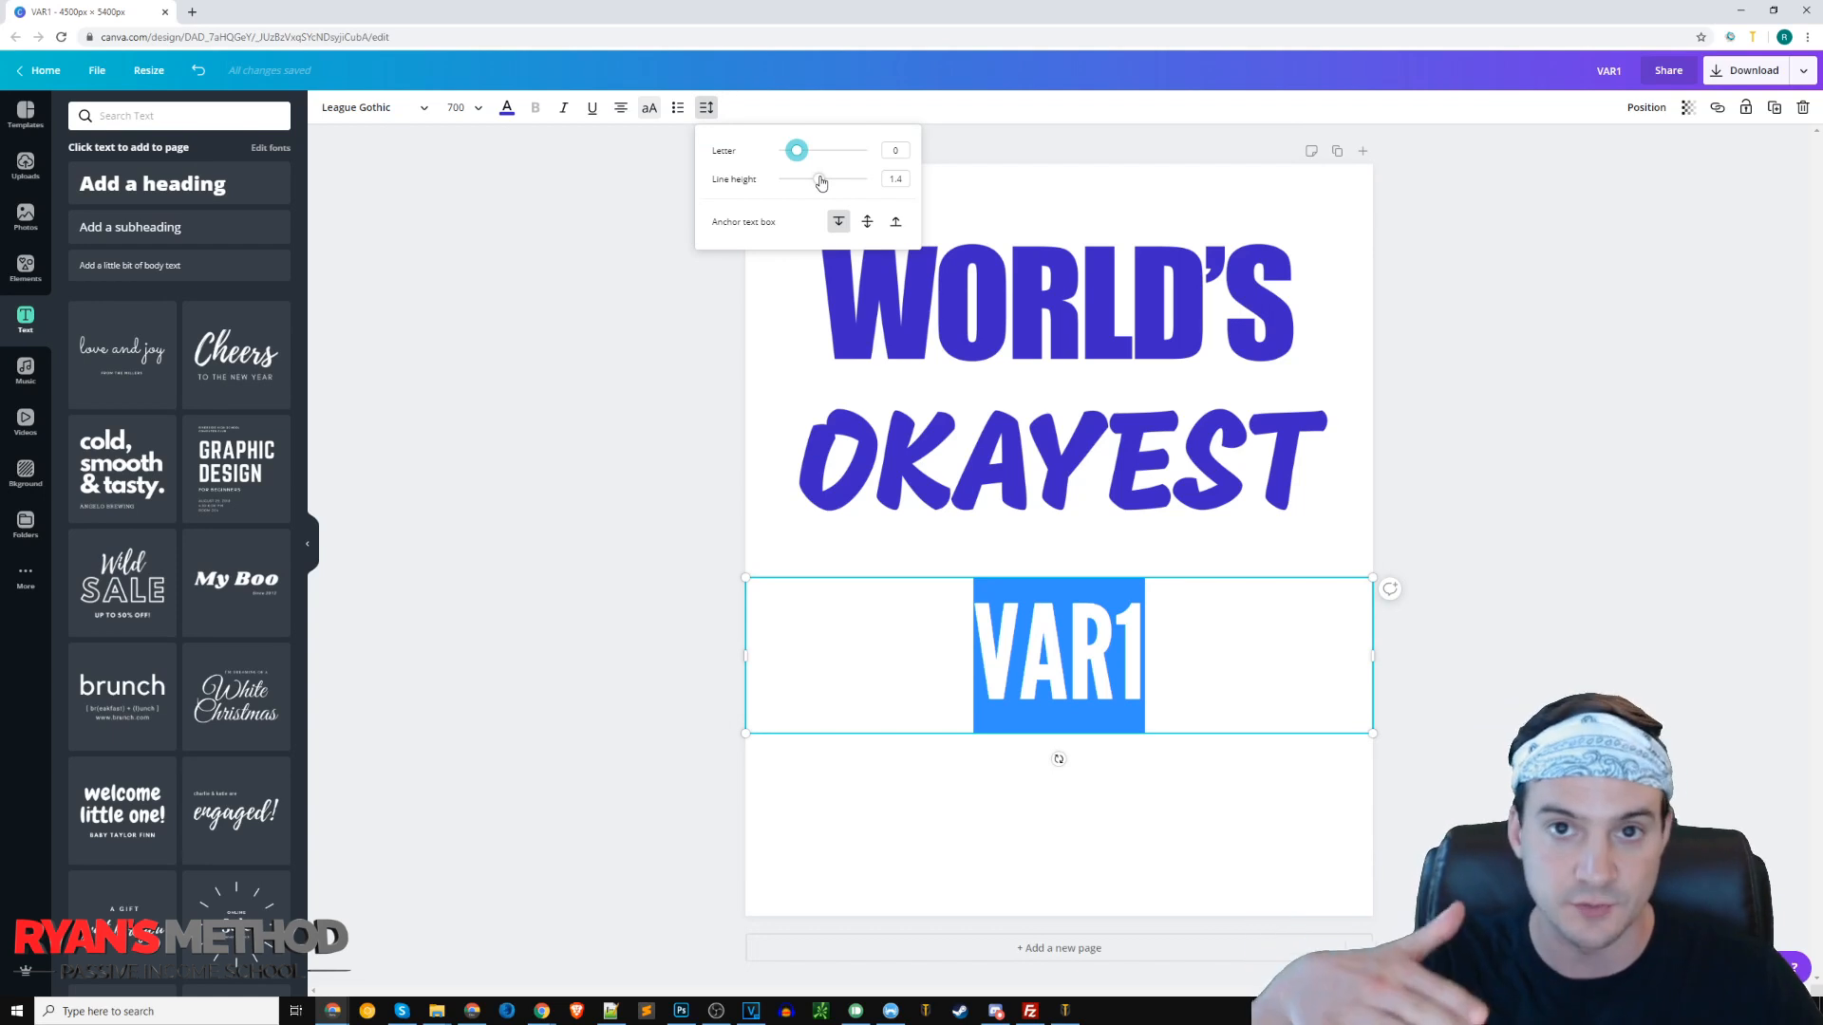
click(835, 228)
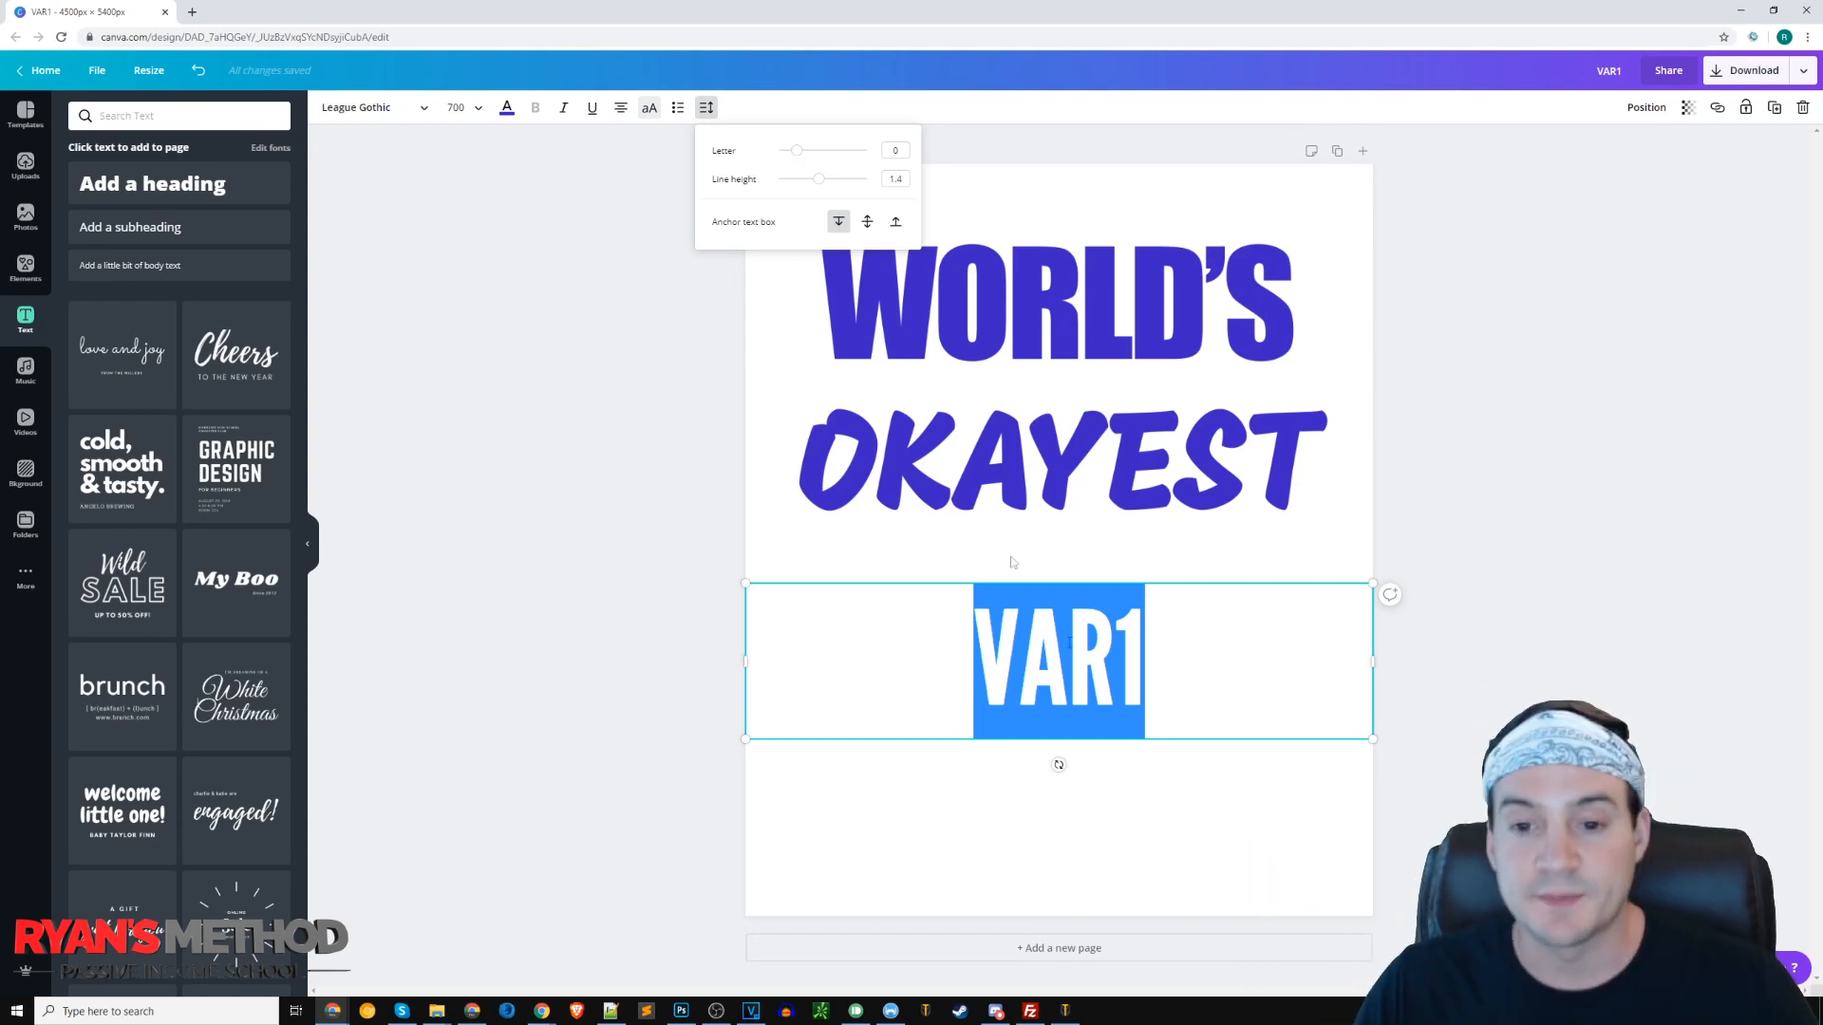
Replace VAR1 with ACCOUNT and EXECUTIVE on two separate lines and select all of the new text.
double_click(1118, 673)
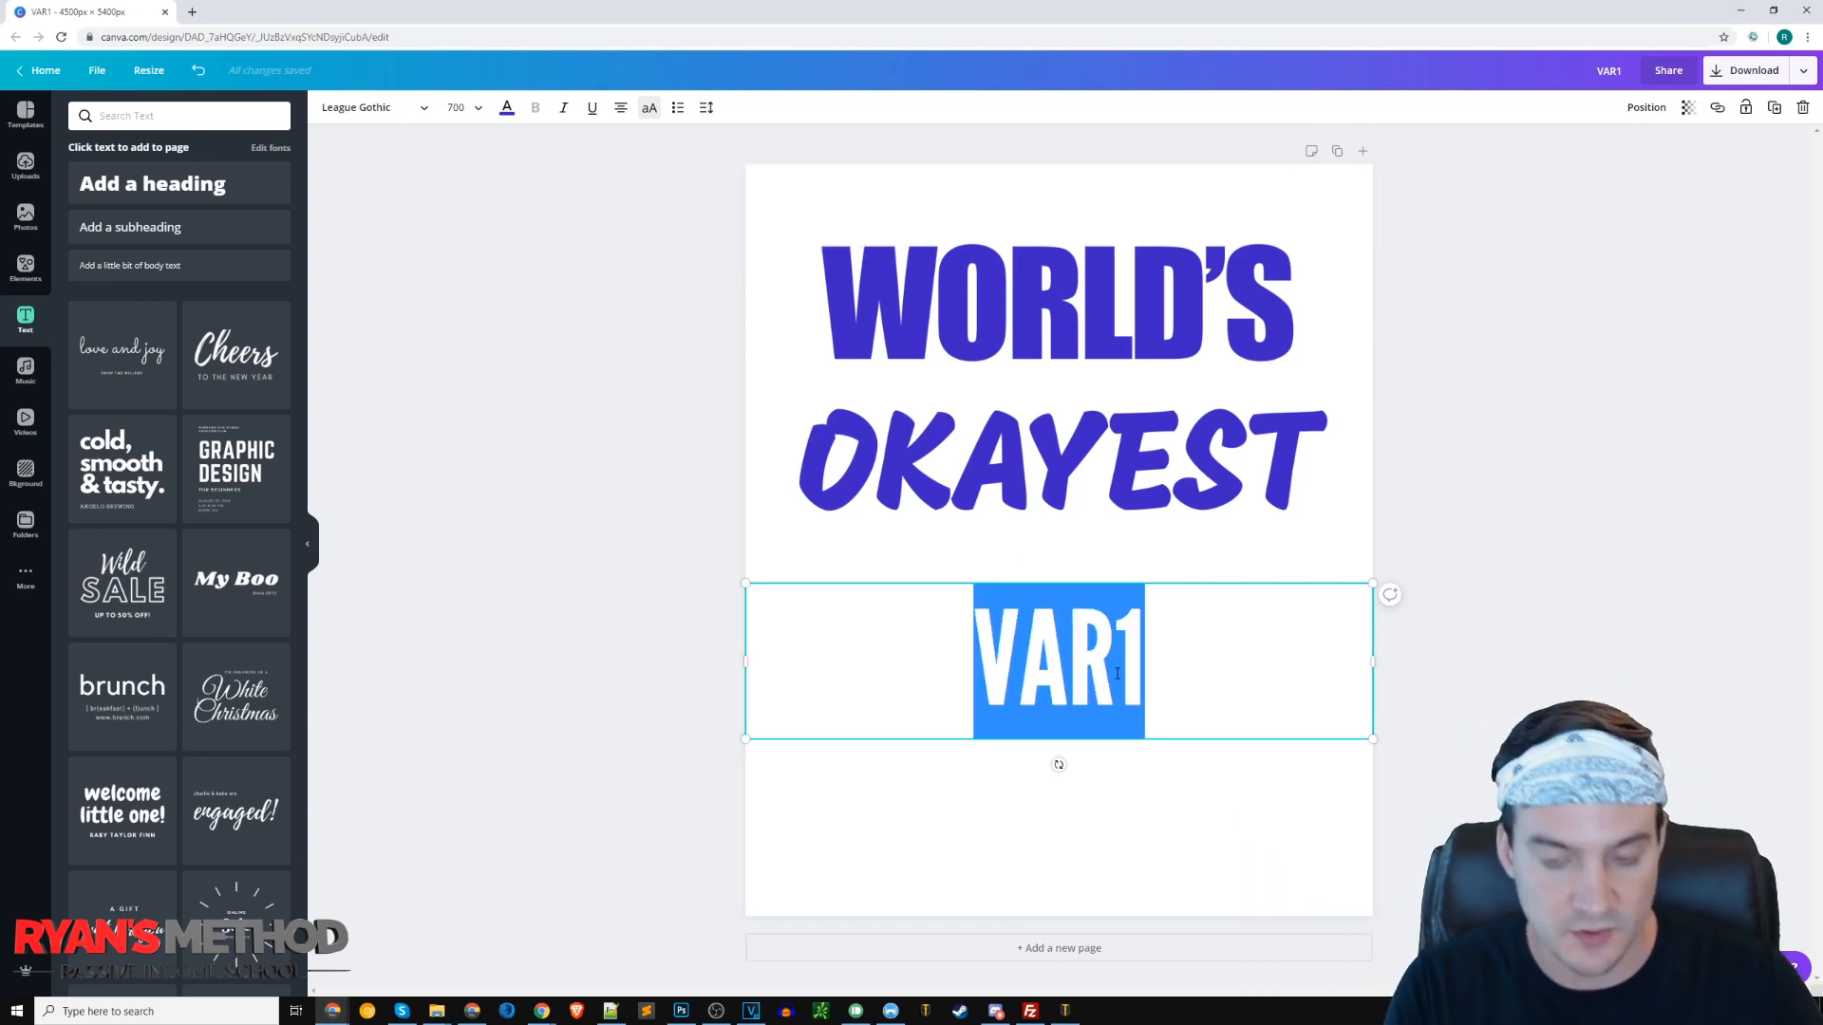
text(ACCOUNT)
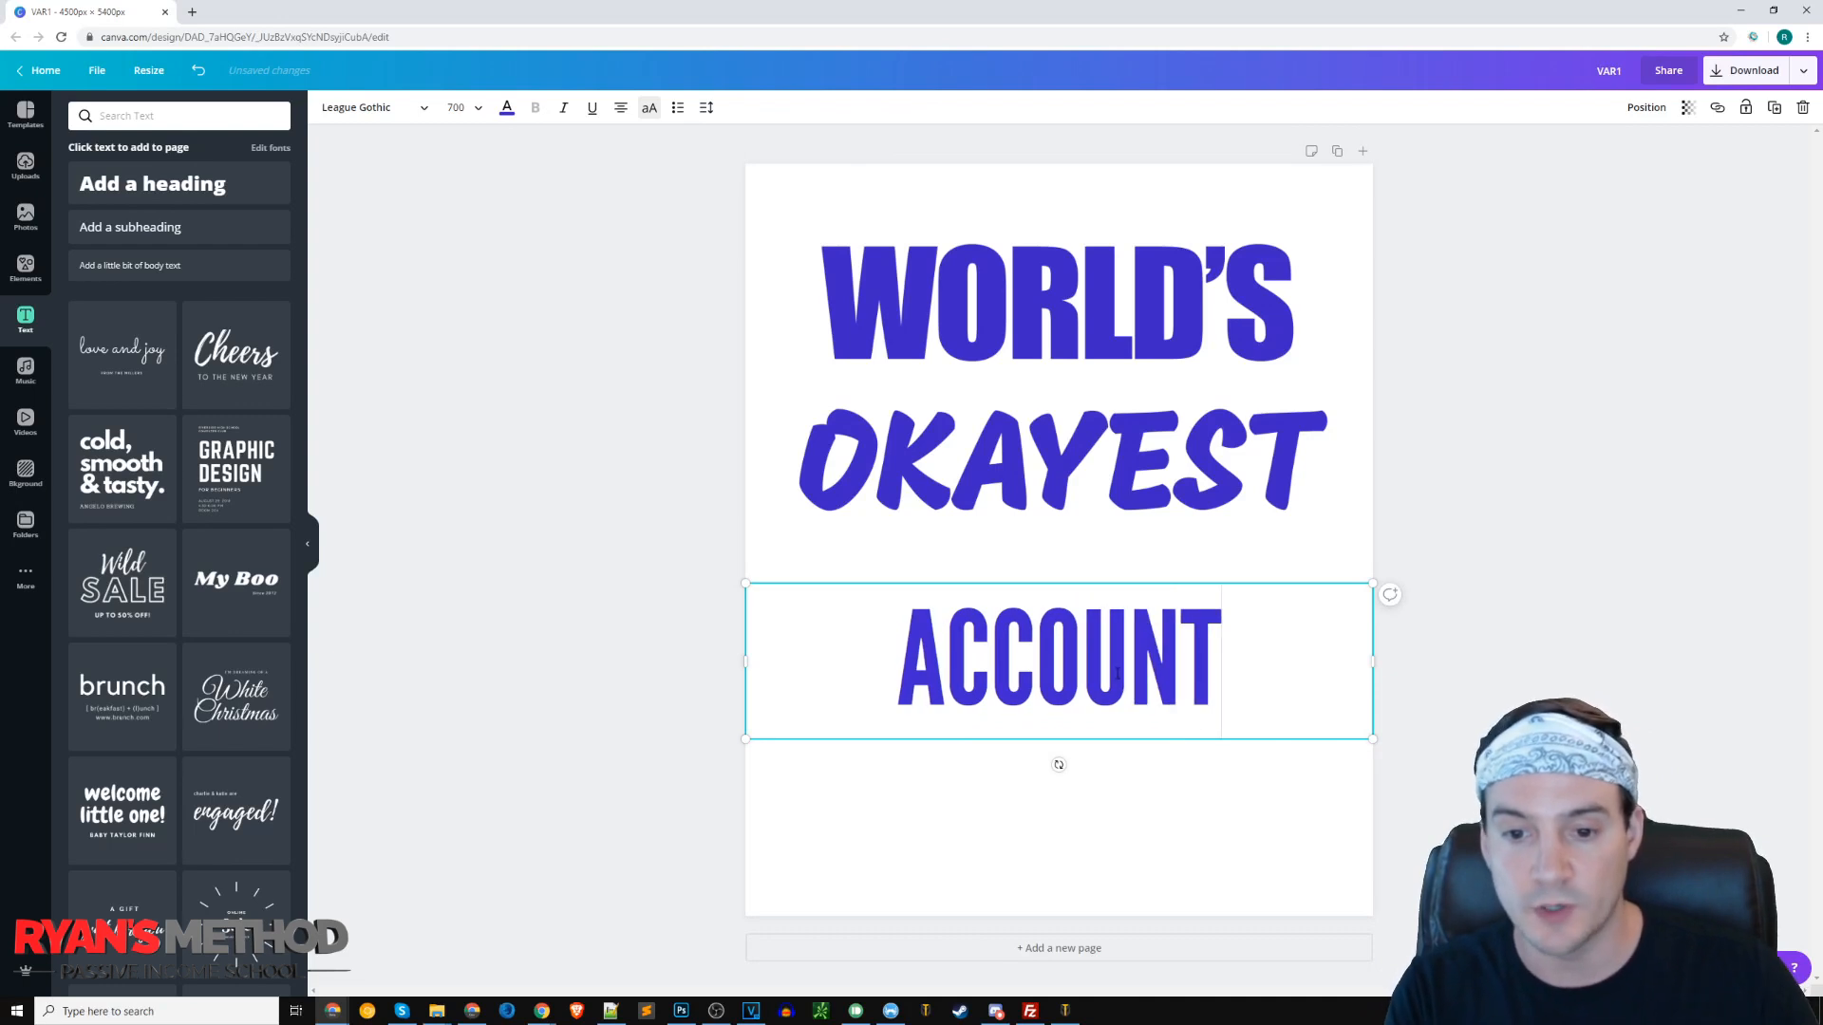
key(Return)
text(EXECUTIVE)
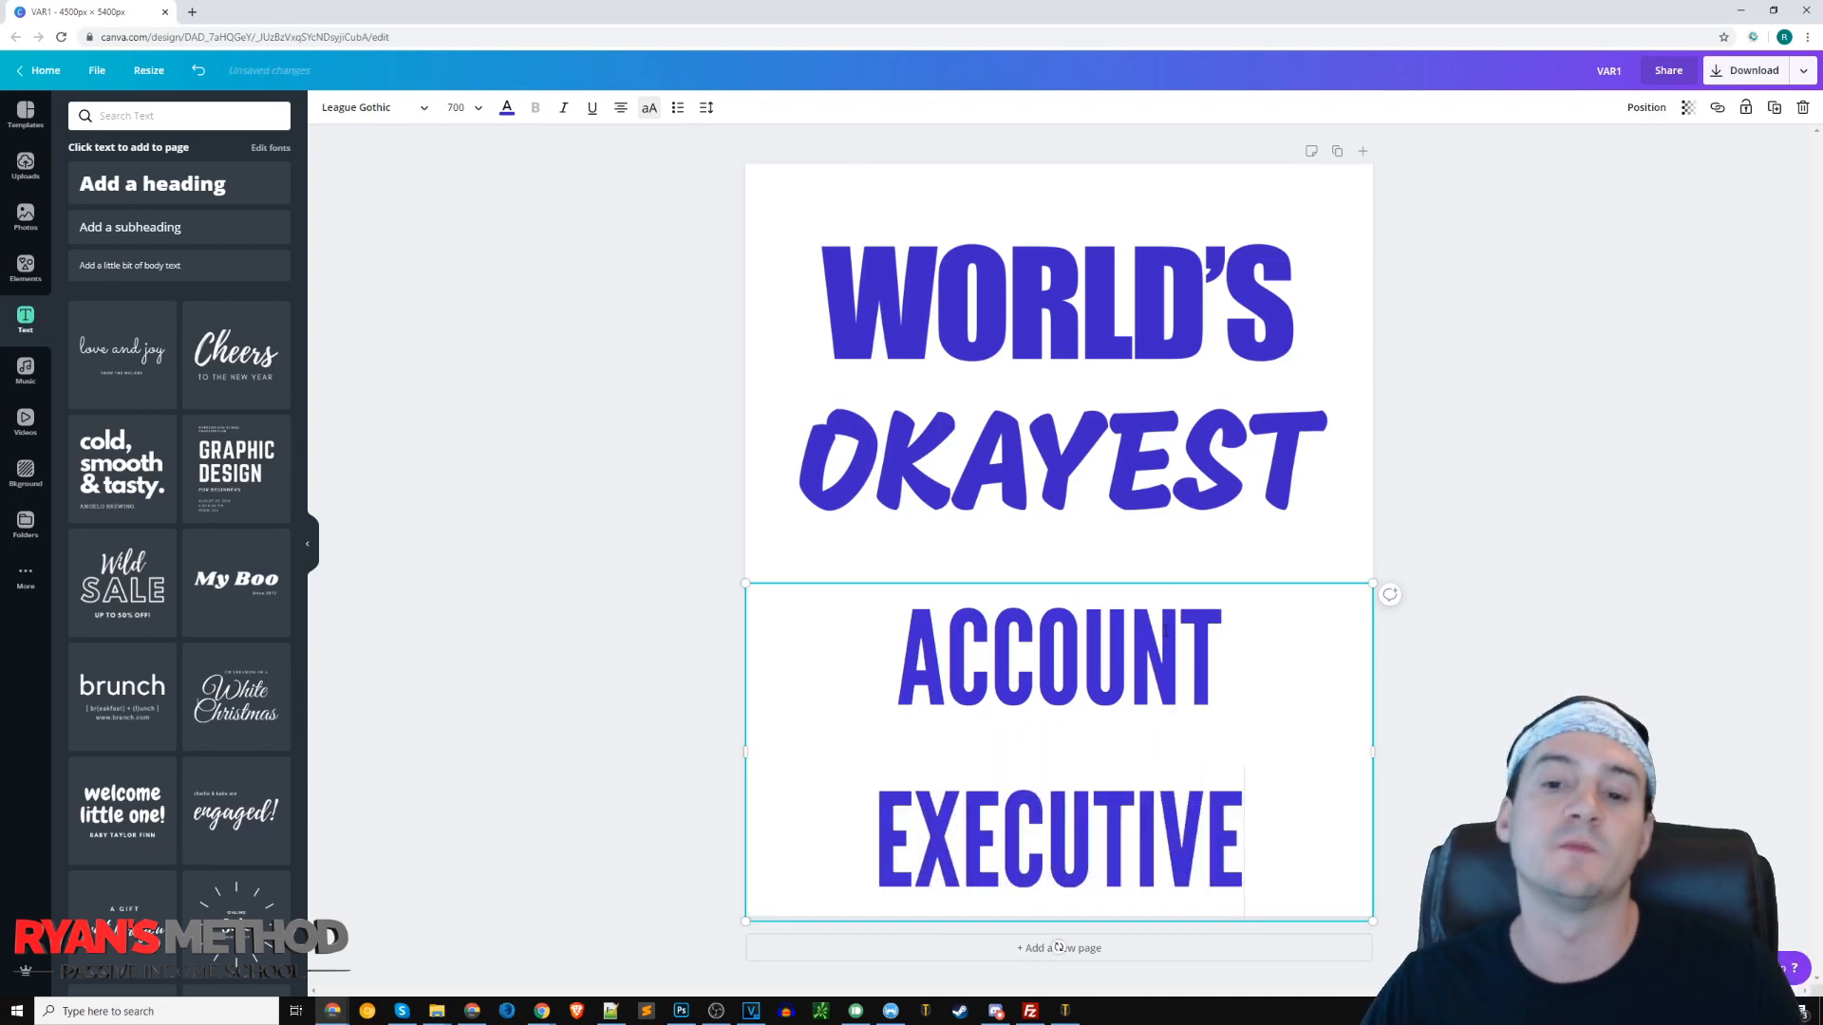
key(ctrl+a)
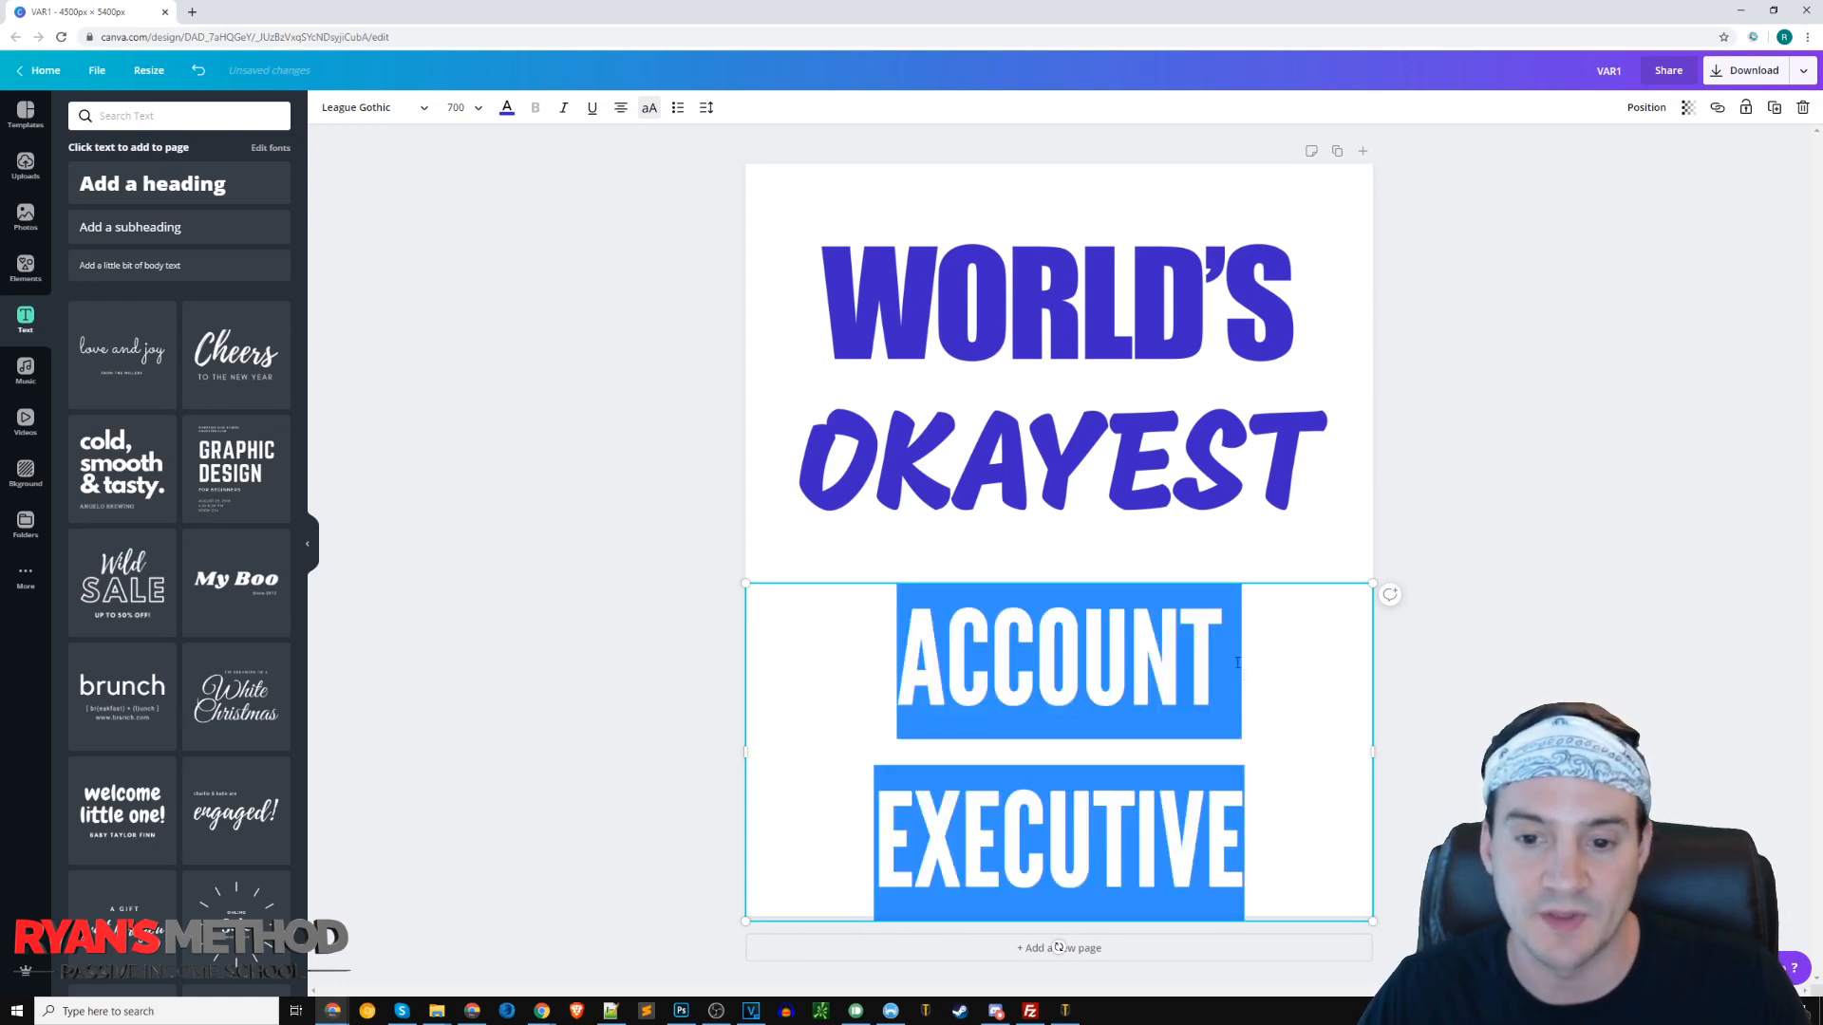
Set the line height of the ACCOUNT EXECUTIVE text to 1.
click(706, 107)
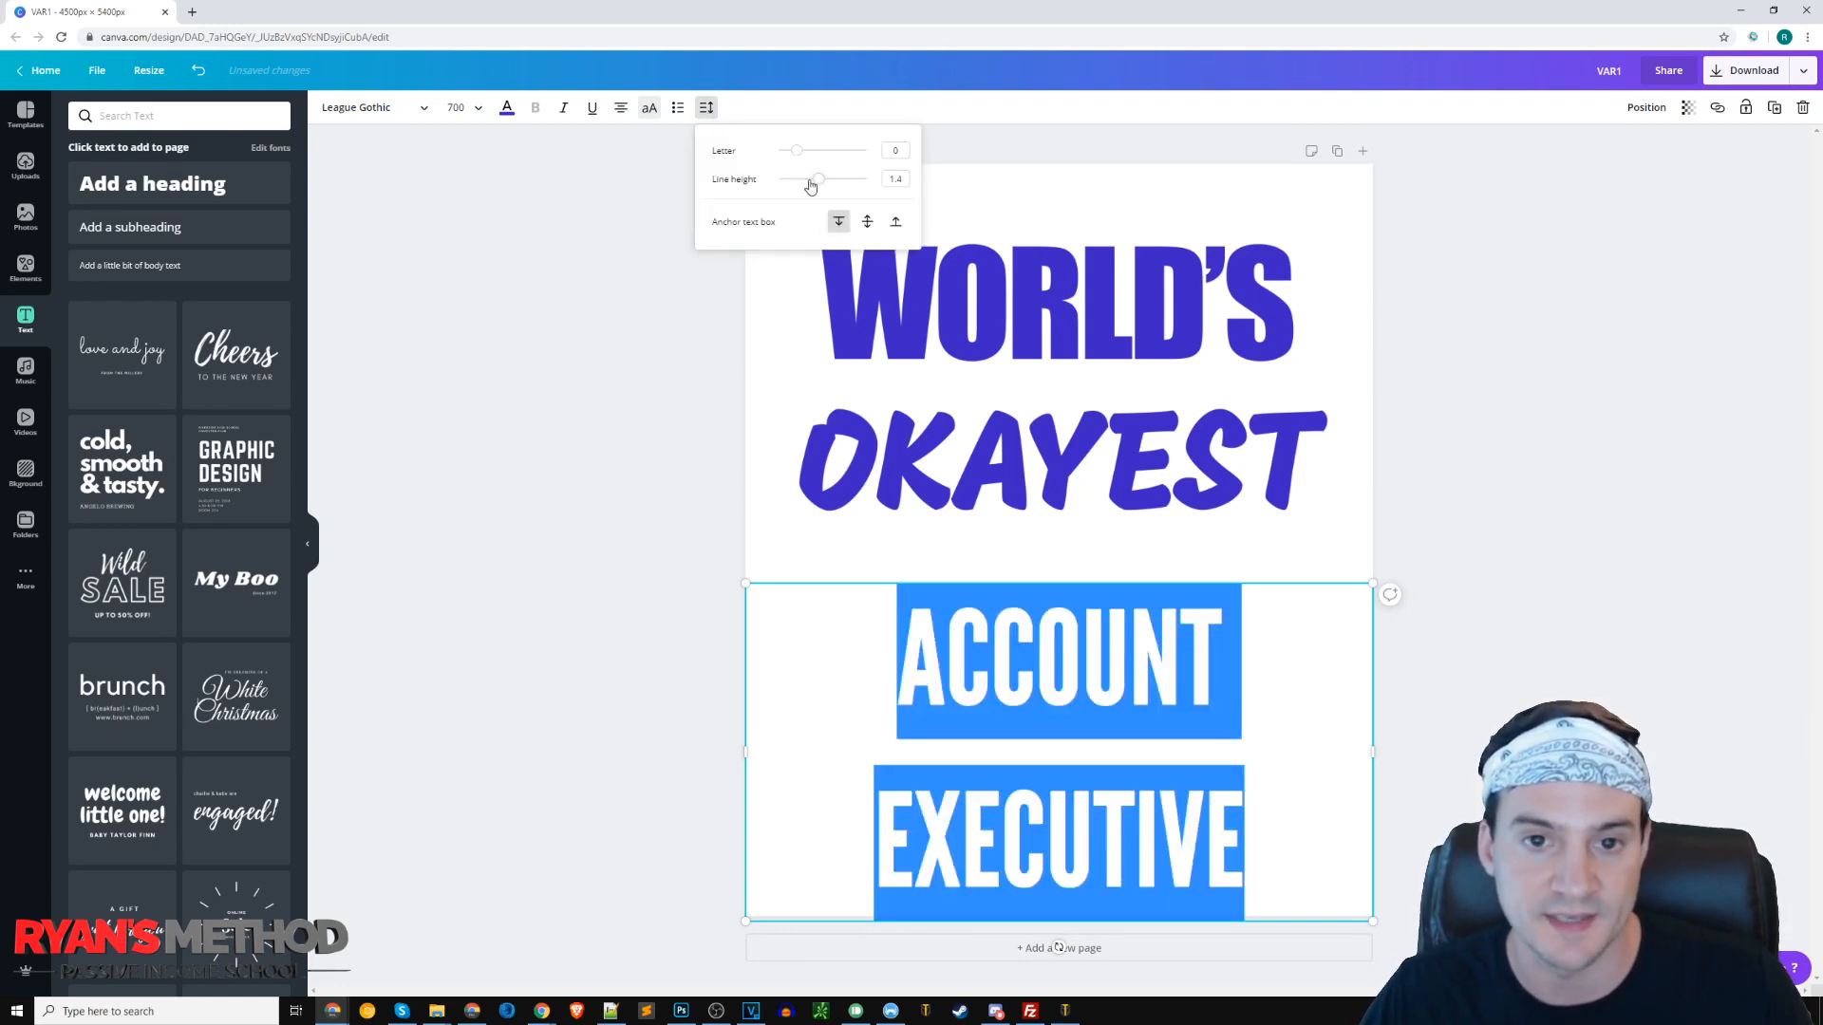
drag(820, 186, 806, 186)
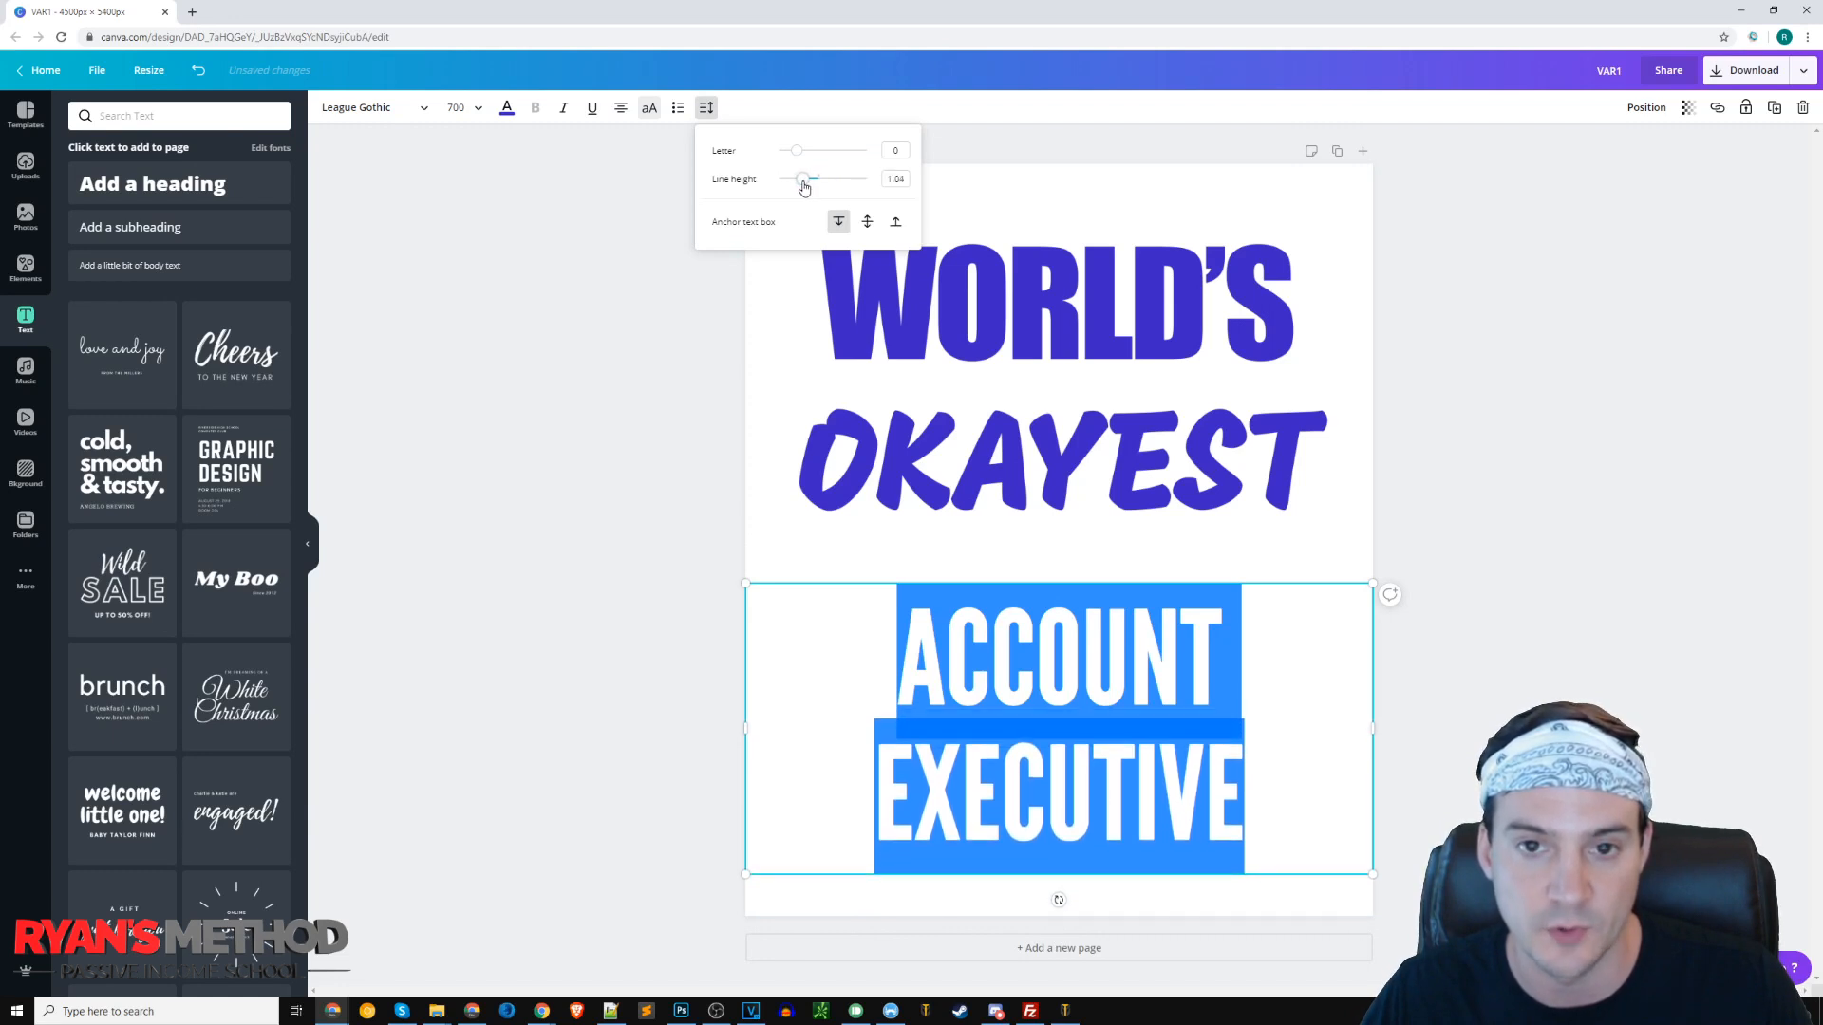
click(889, 179)
text(1)
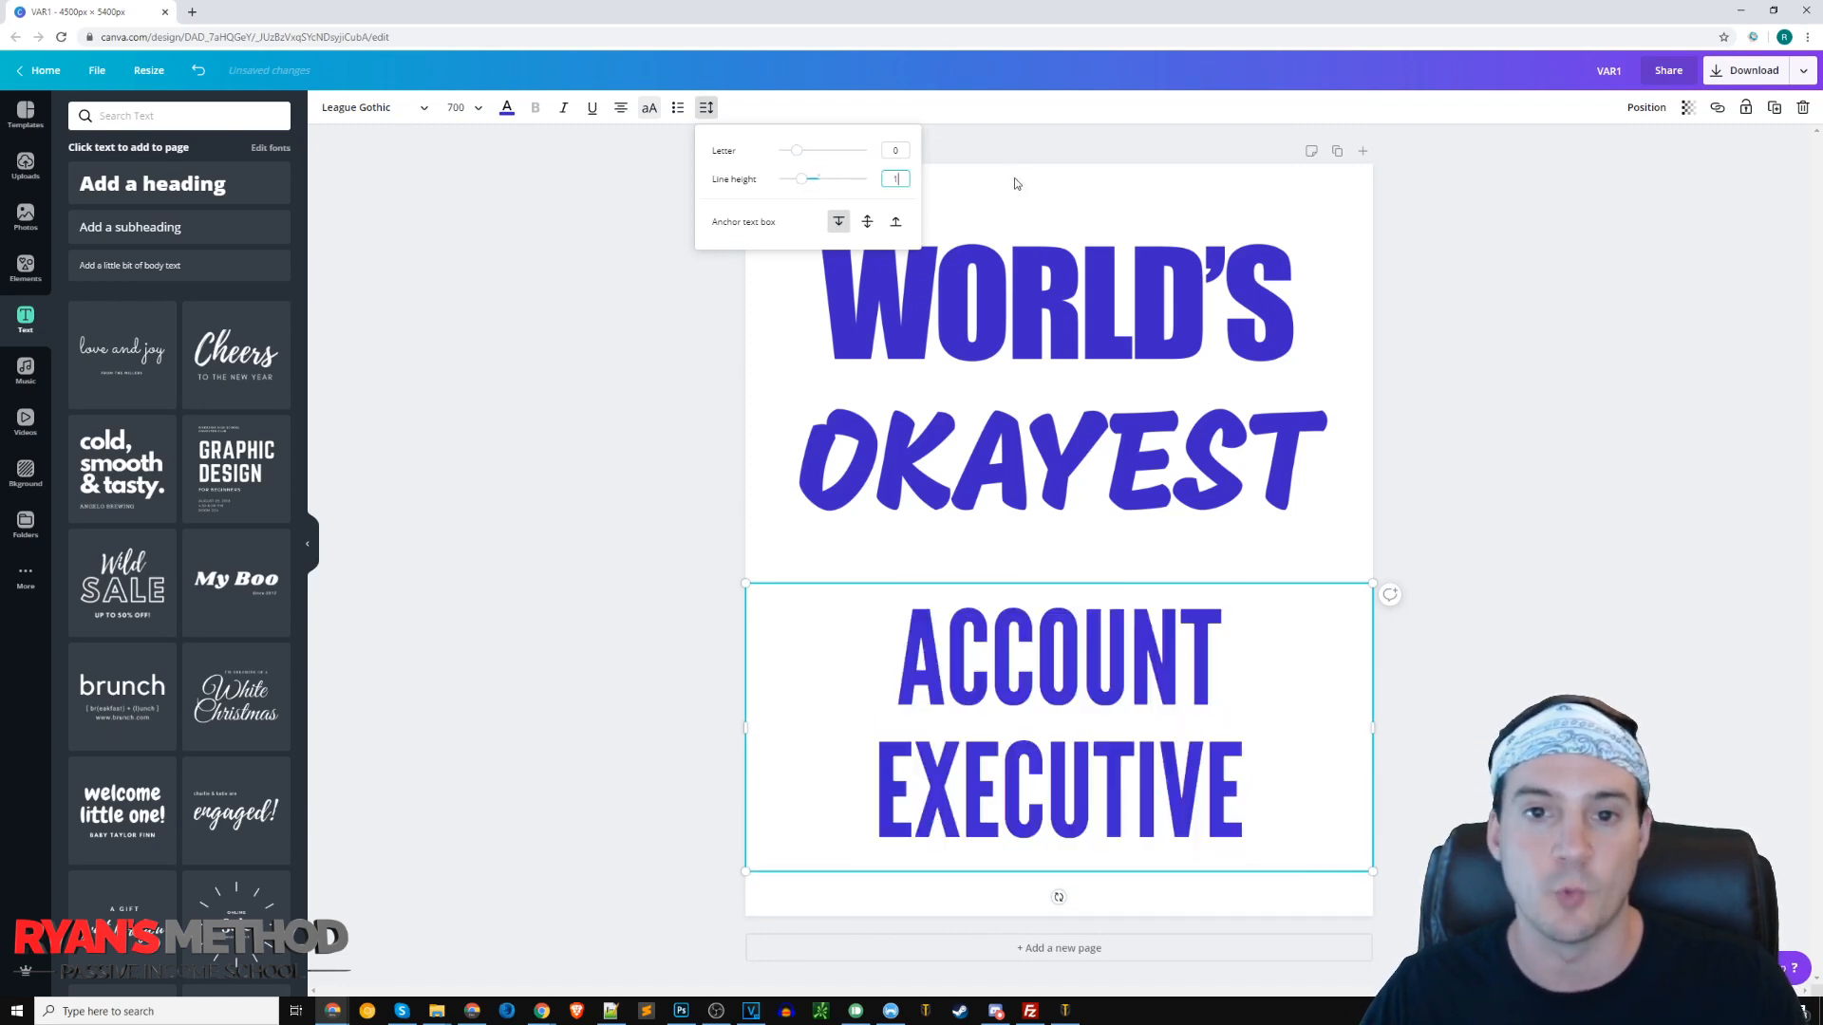
key(Return)
Move the ACCOUNT EXECUTIVE text box up closer beneath OKAYEST and replace its text with VAR1.
drag(1297, 584, 1297, 542)
click(1499, 513)
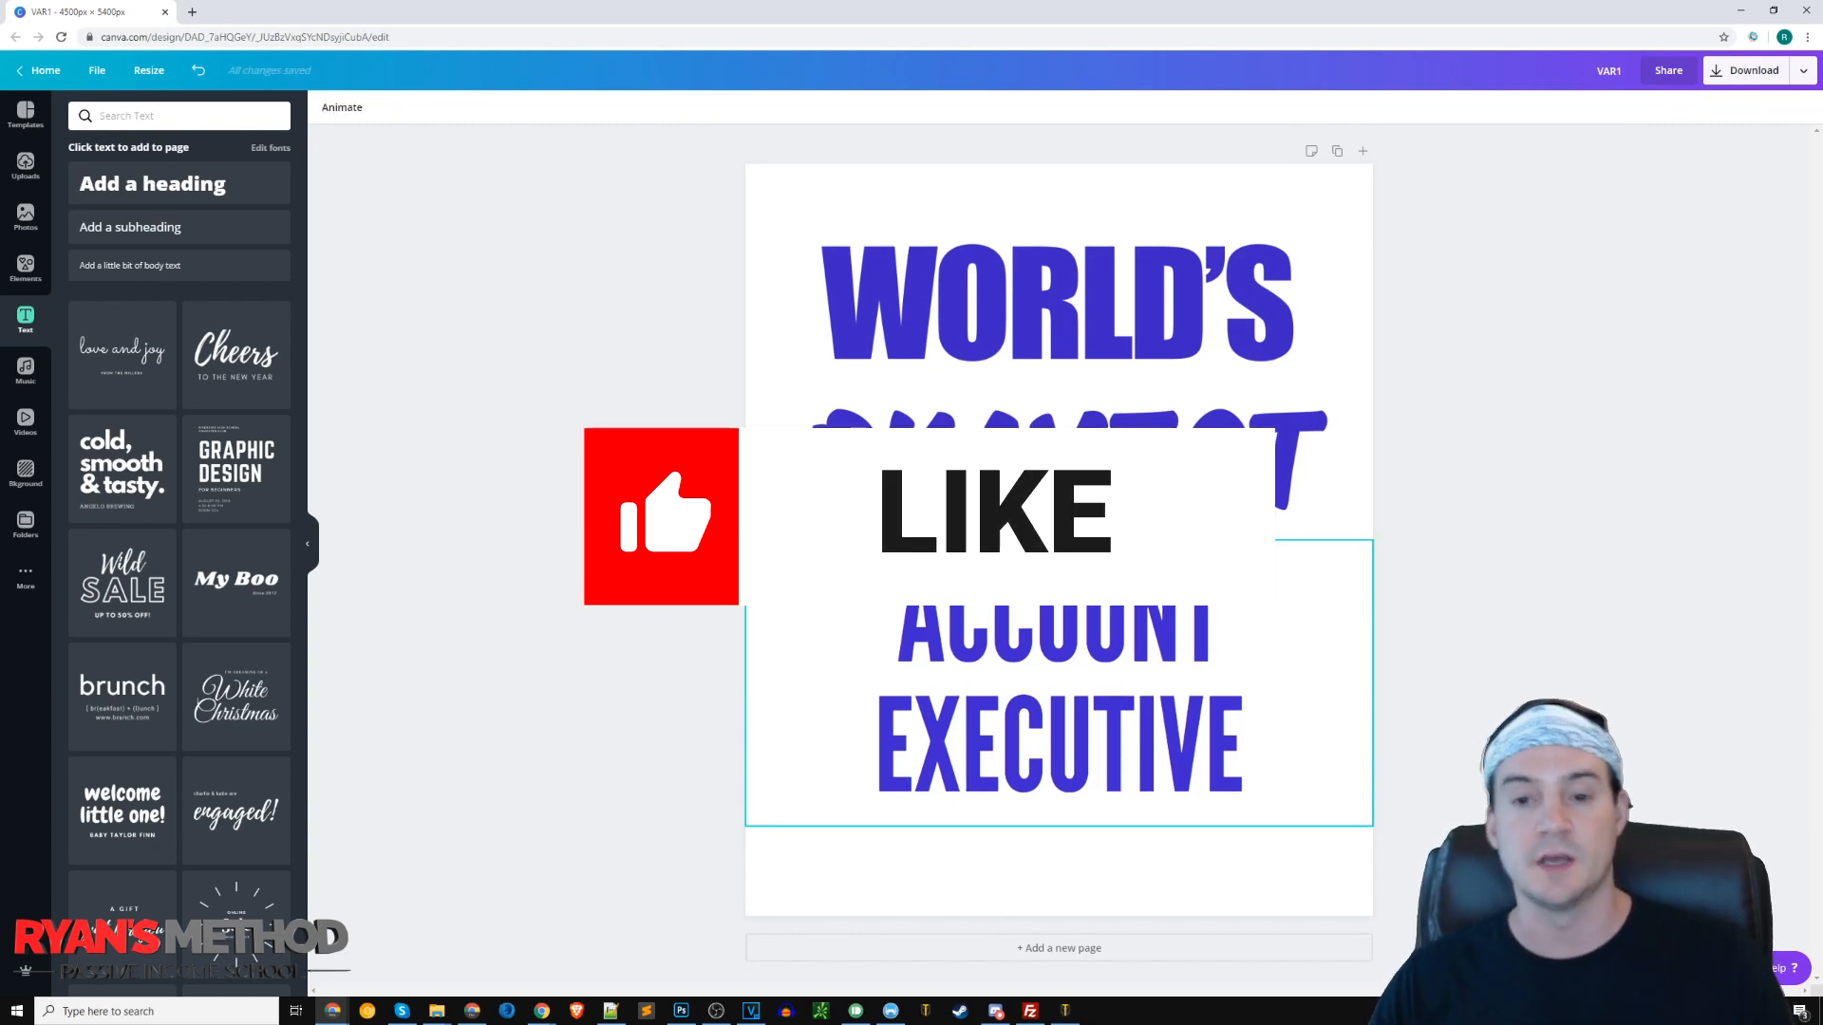
click(1140, 641)
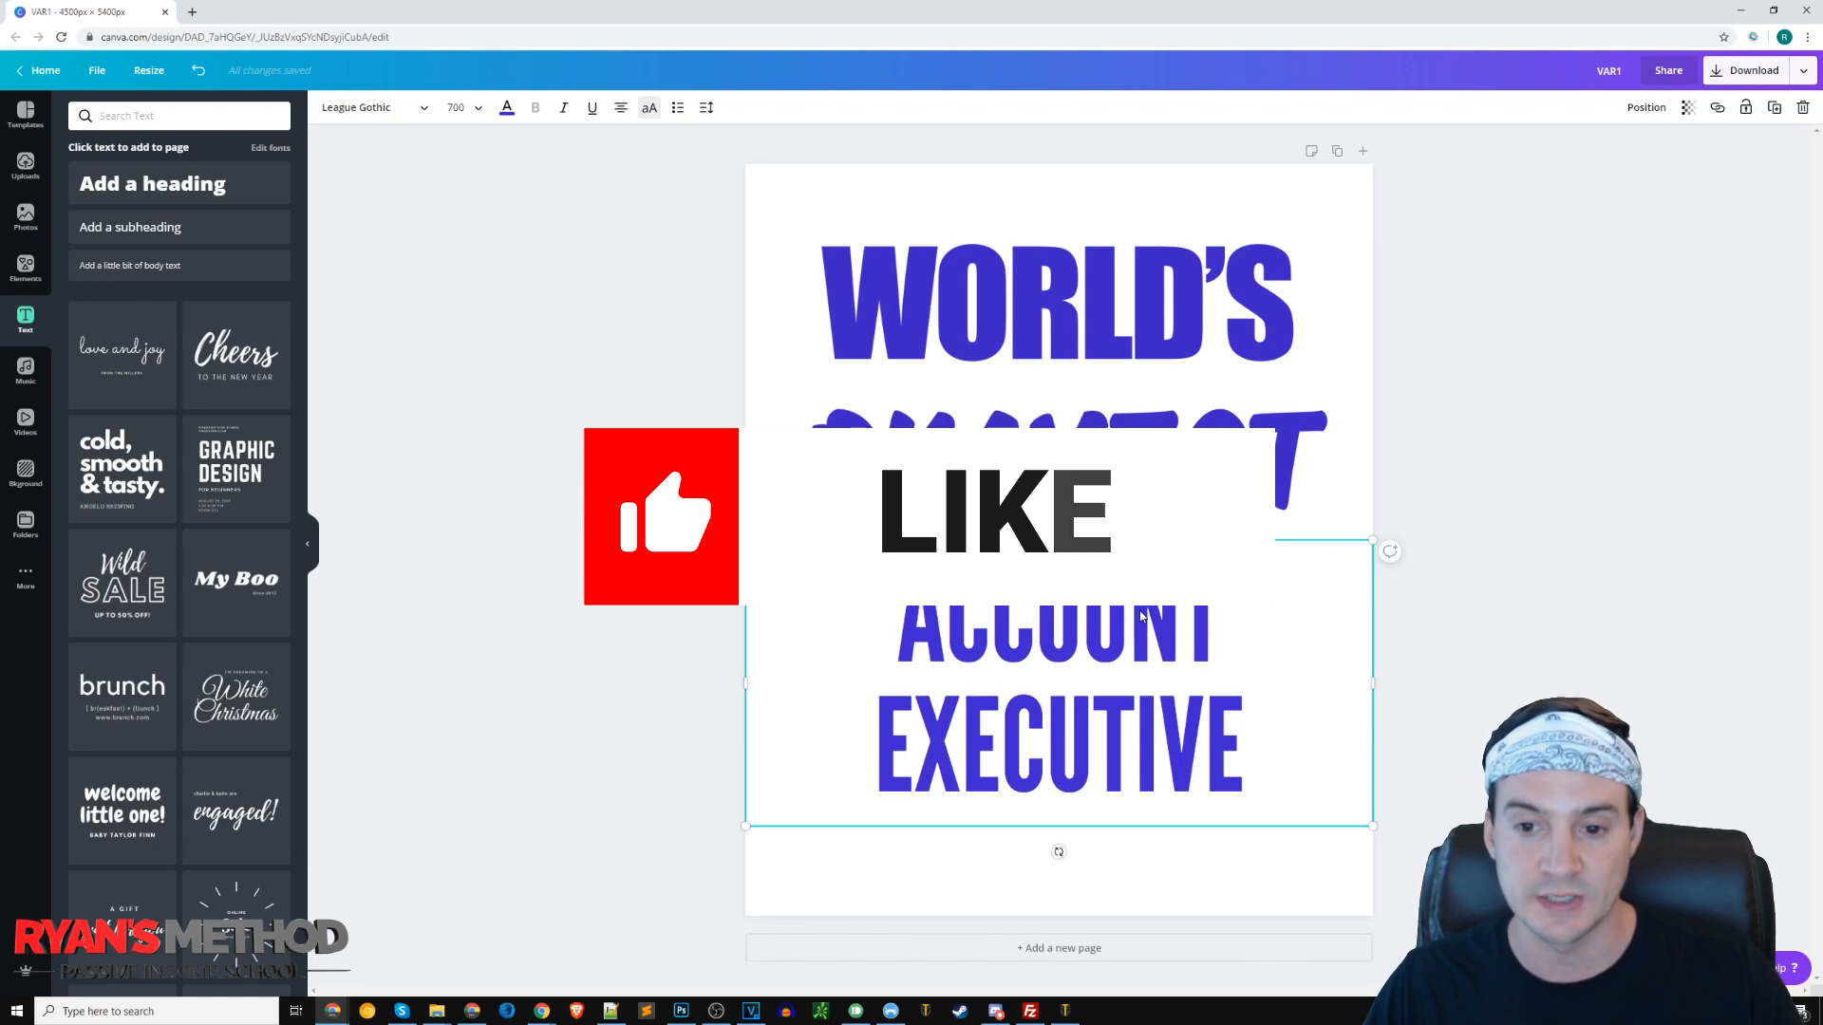
click(1123, 610)
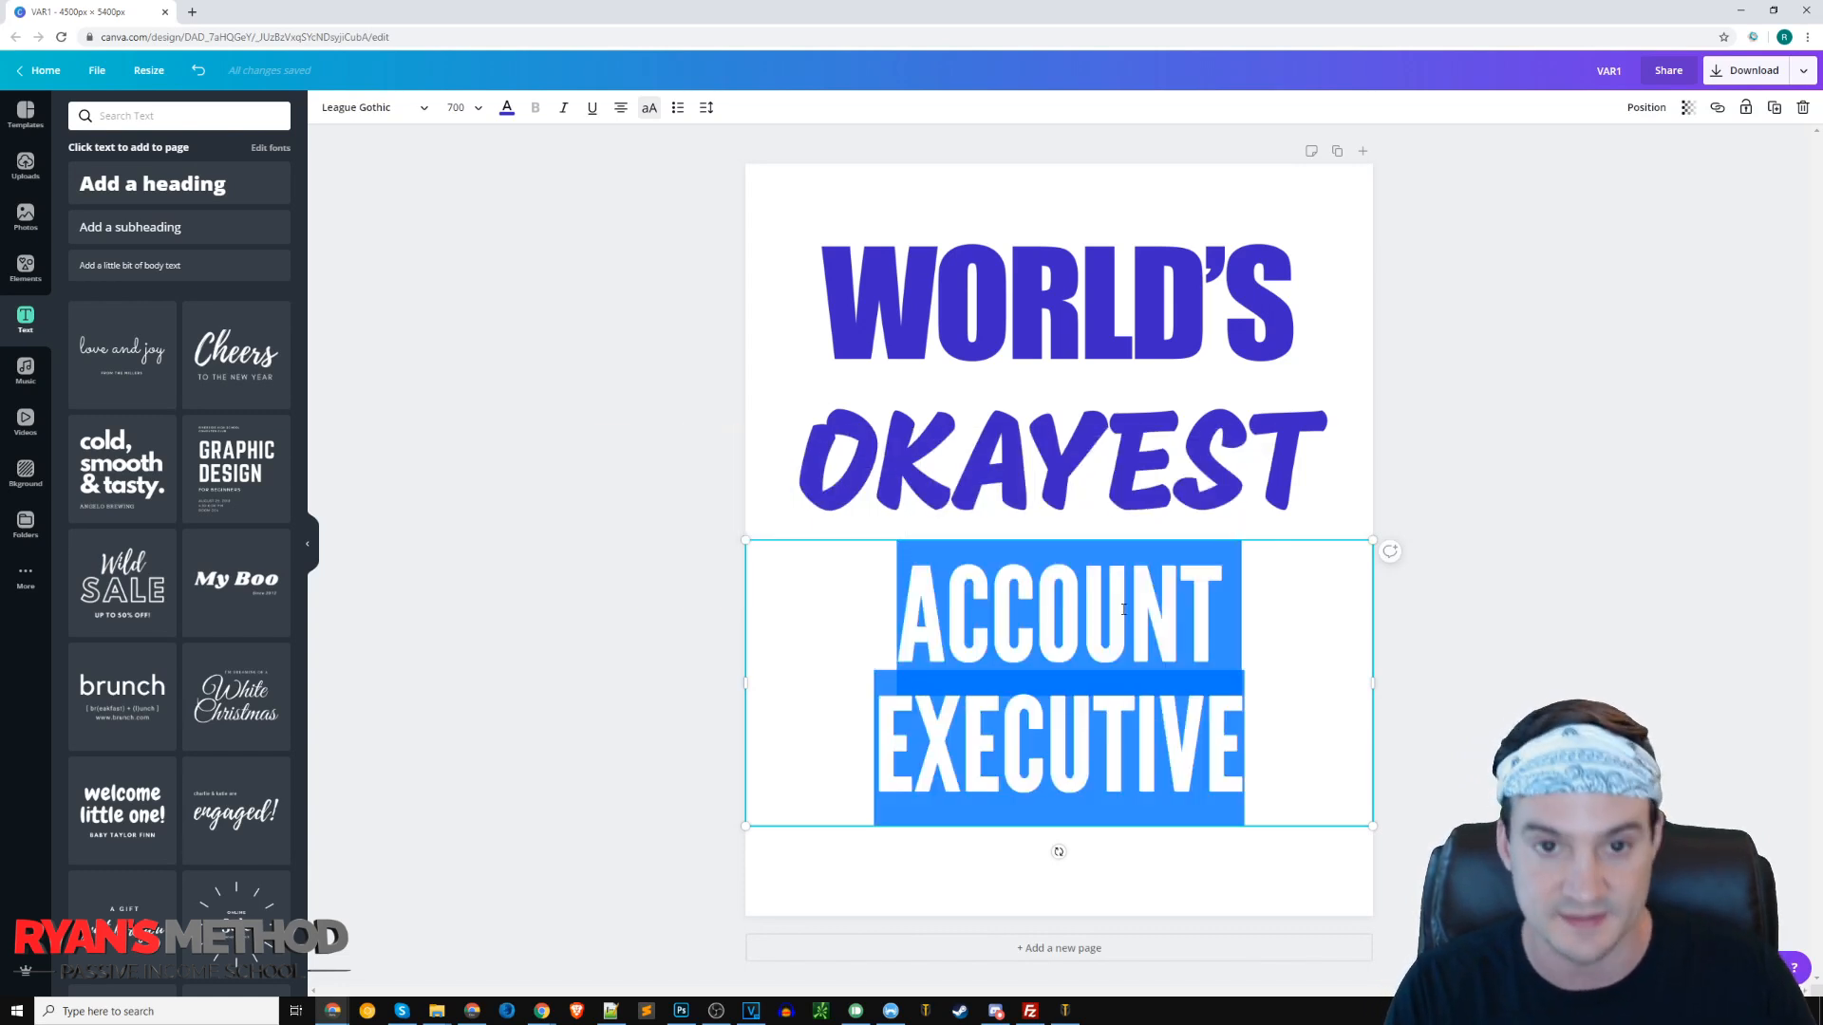
text(VAR1)
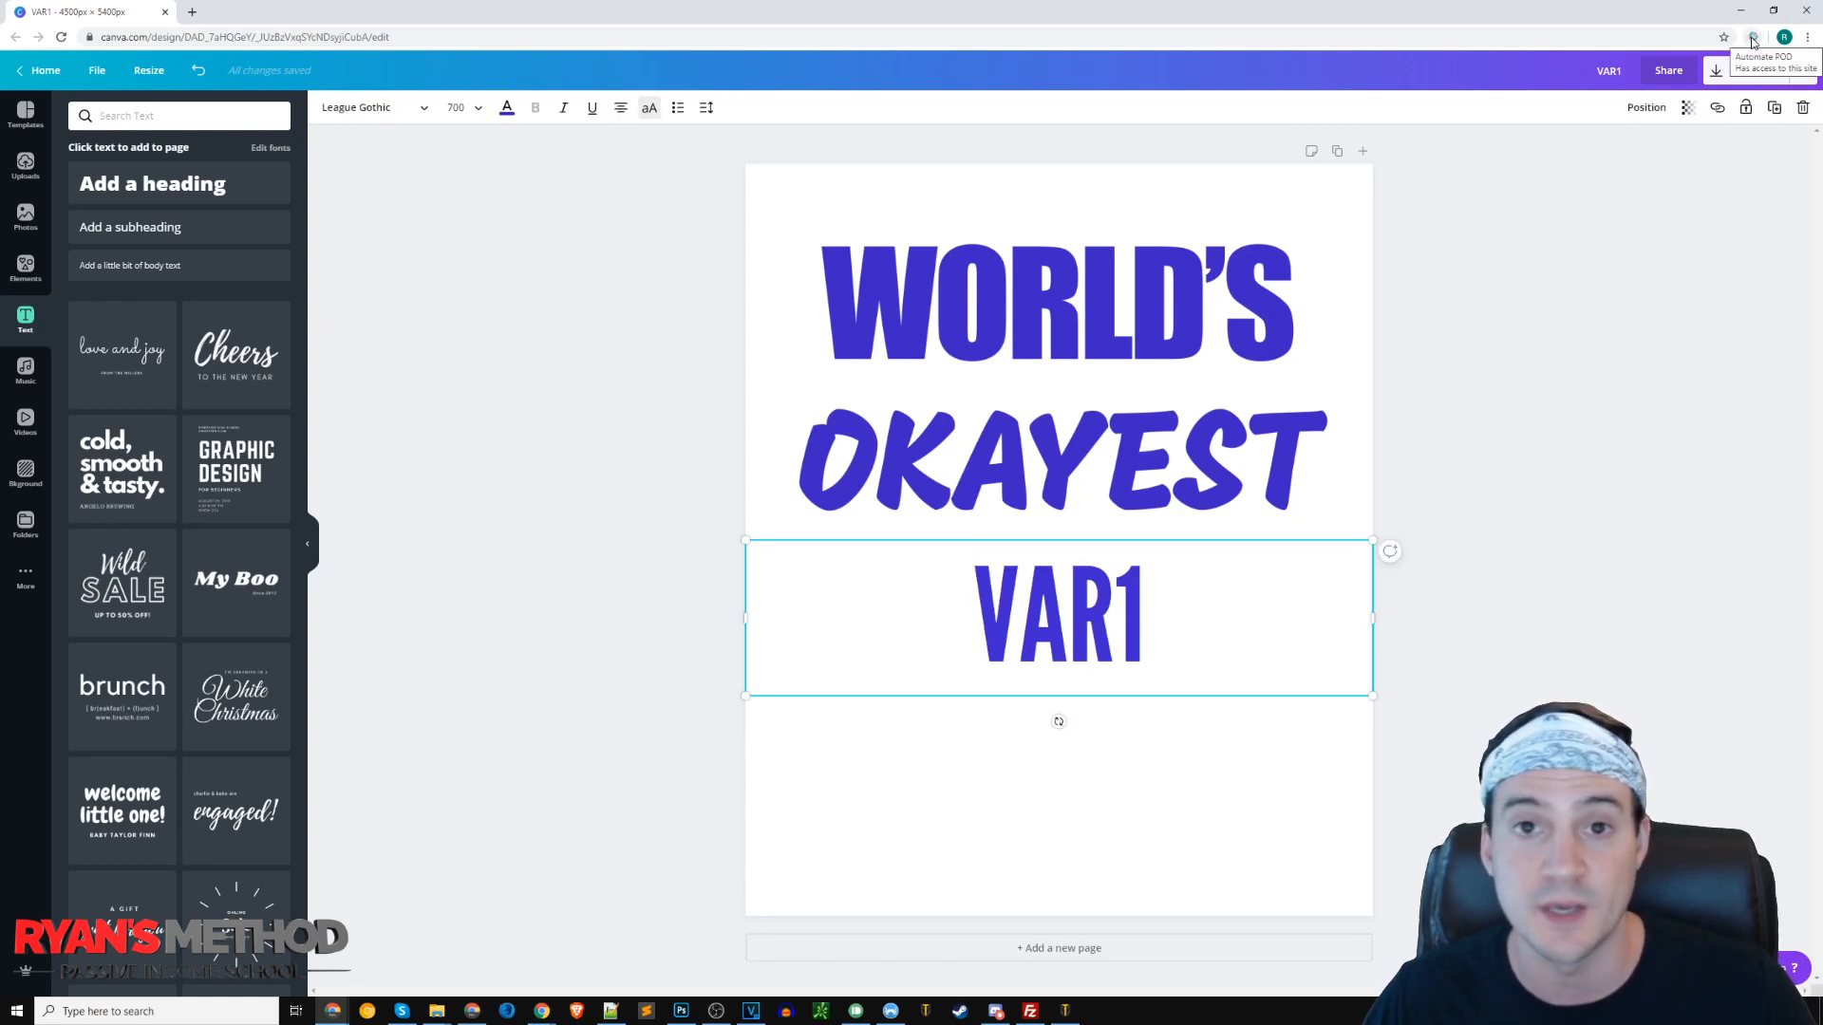
Open the Automate POD extension and load DEMO.csv from the AUTOMATEPOD folder as its upload file.
click(1753, 39)
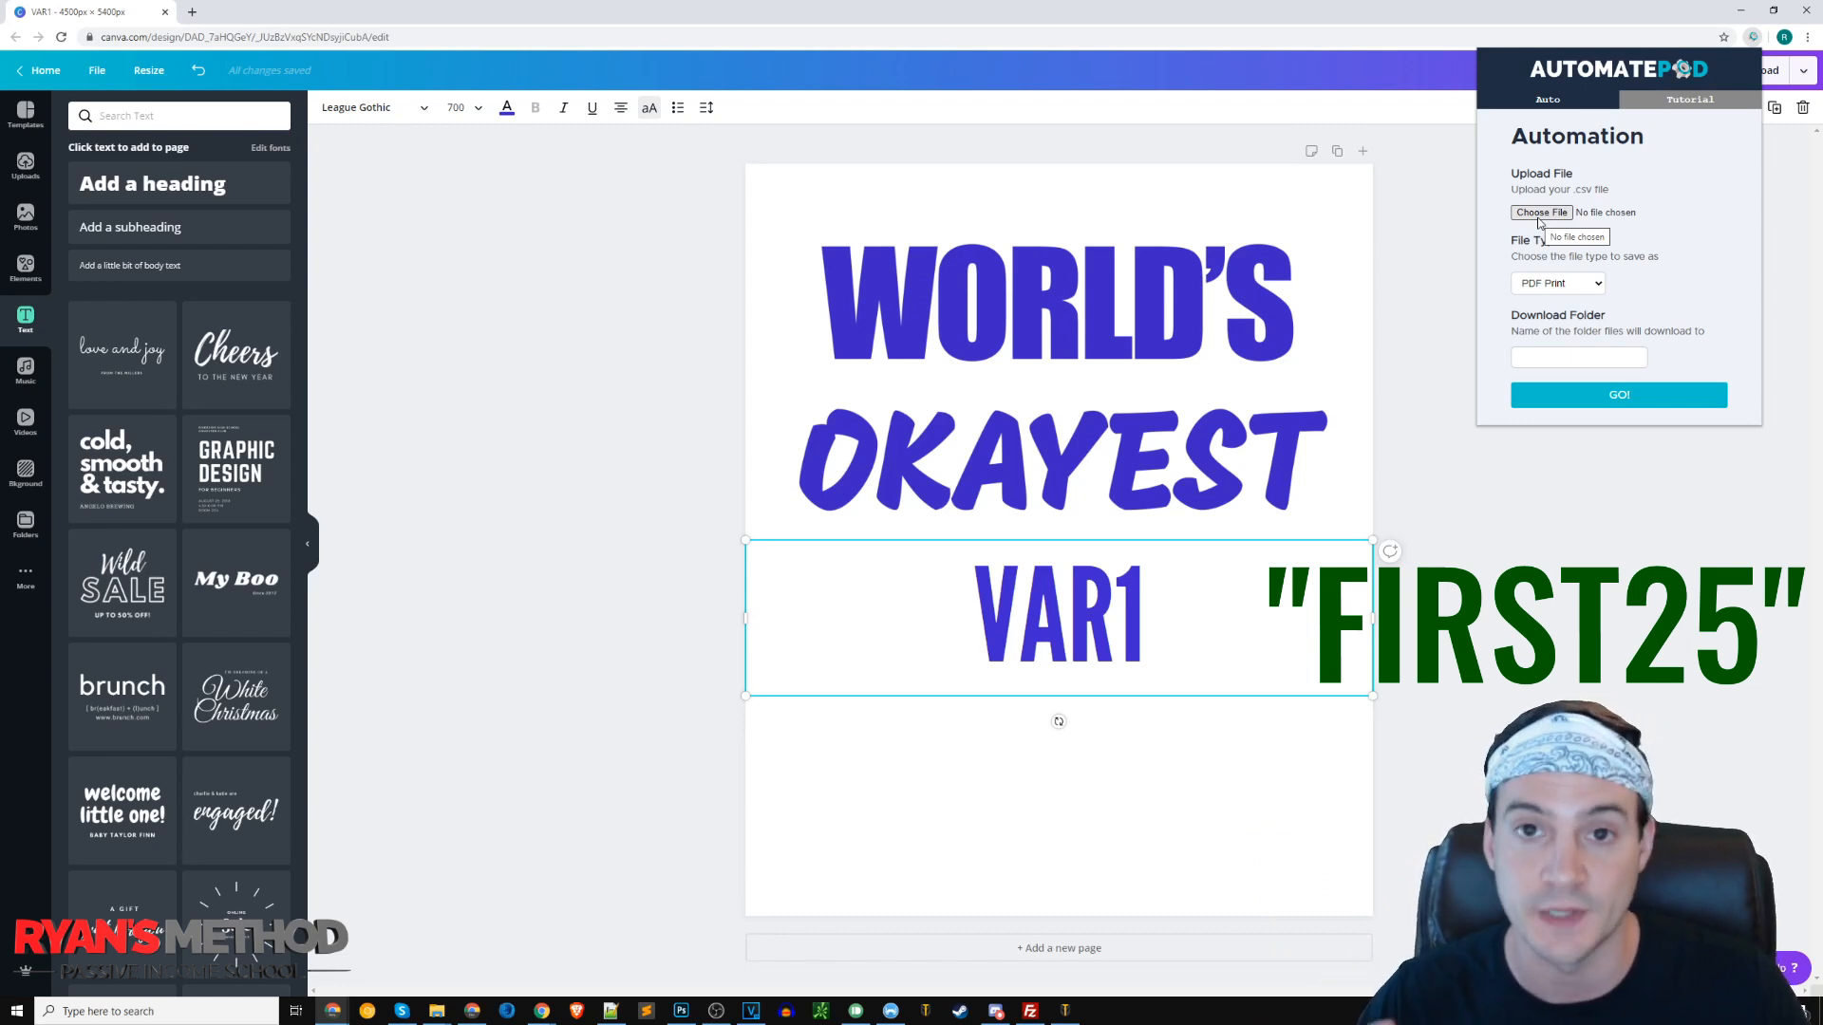
click(1540, 223)
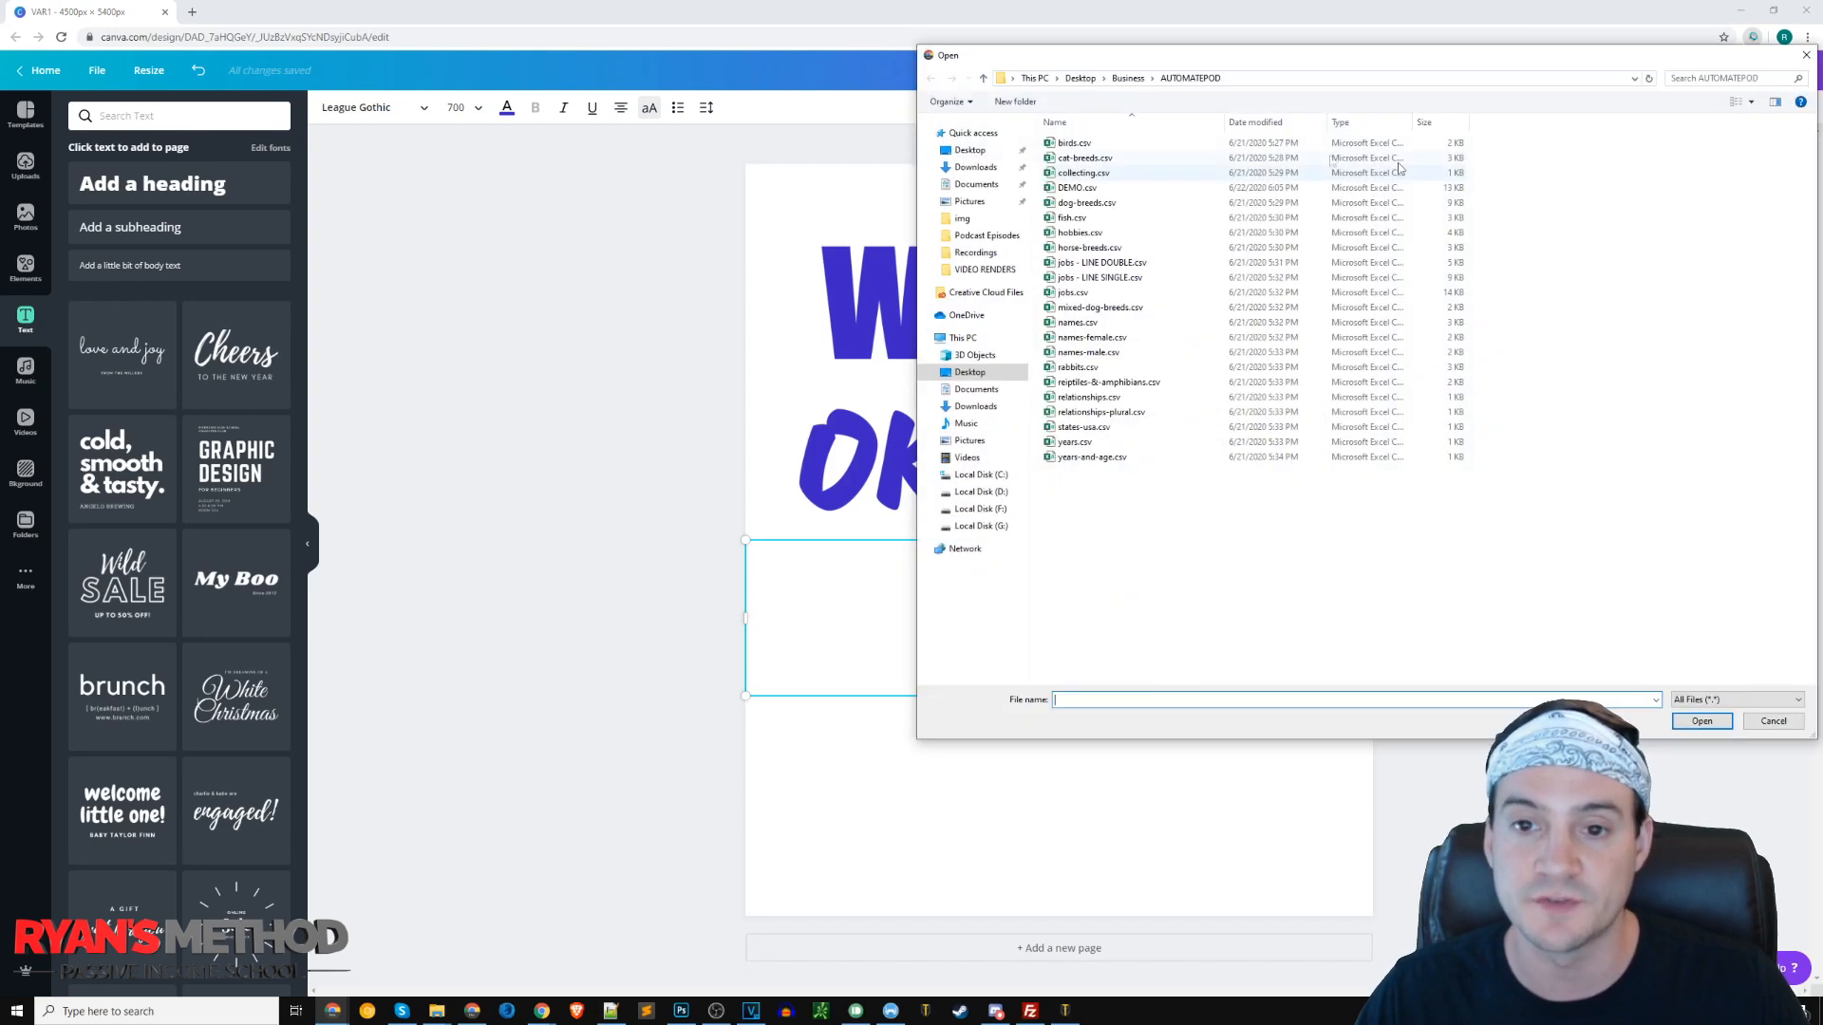
click(1080, 144)
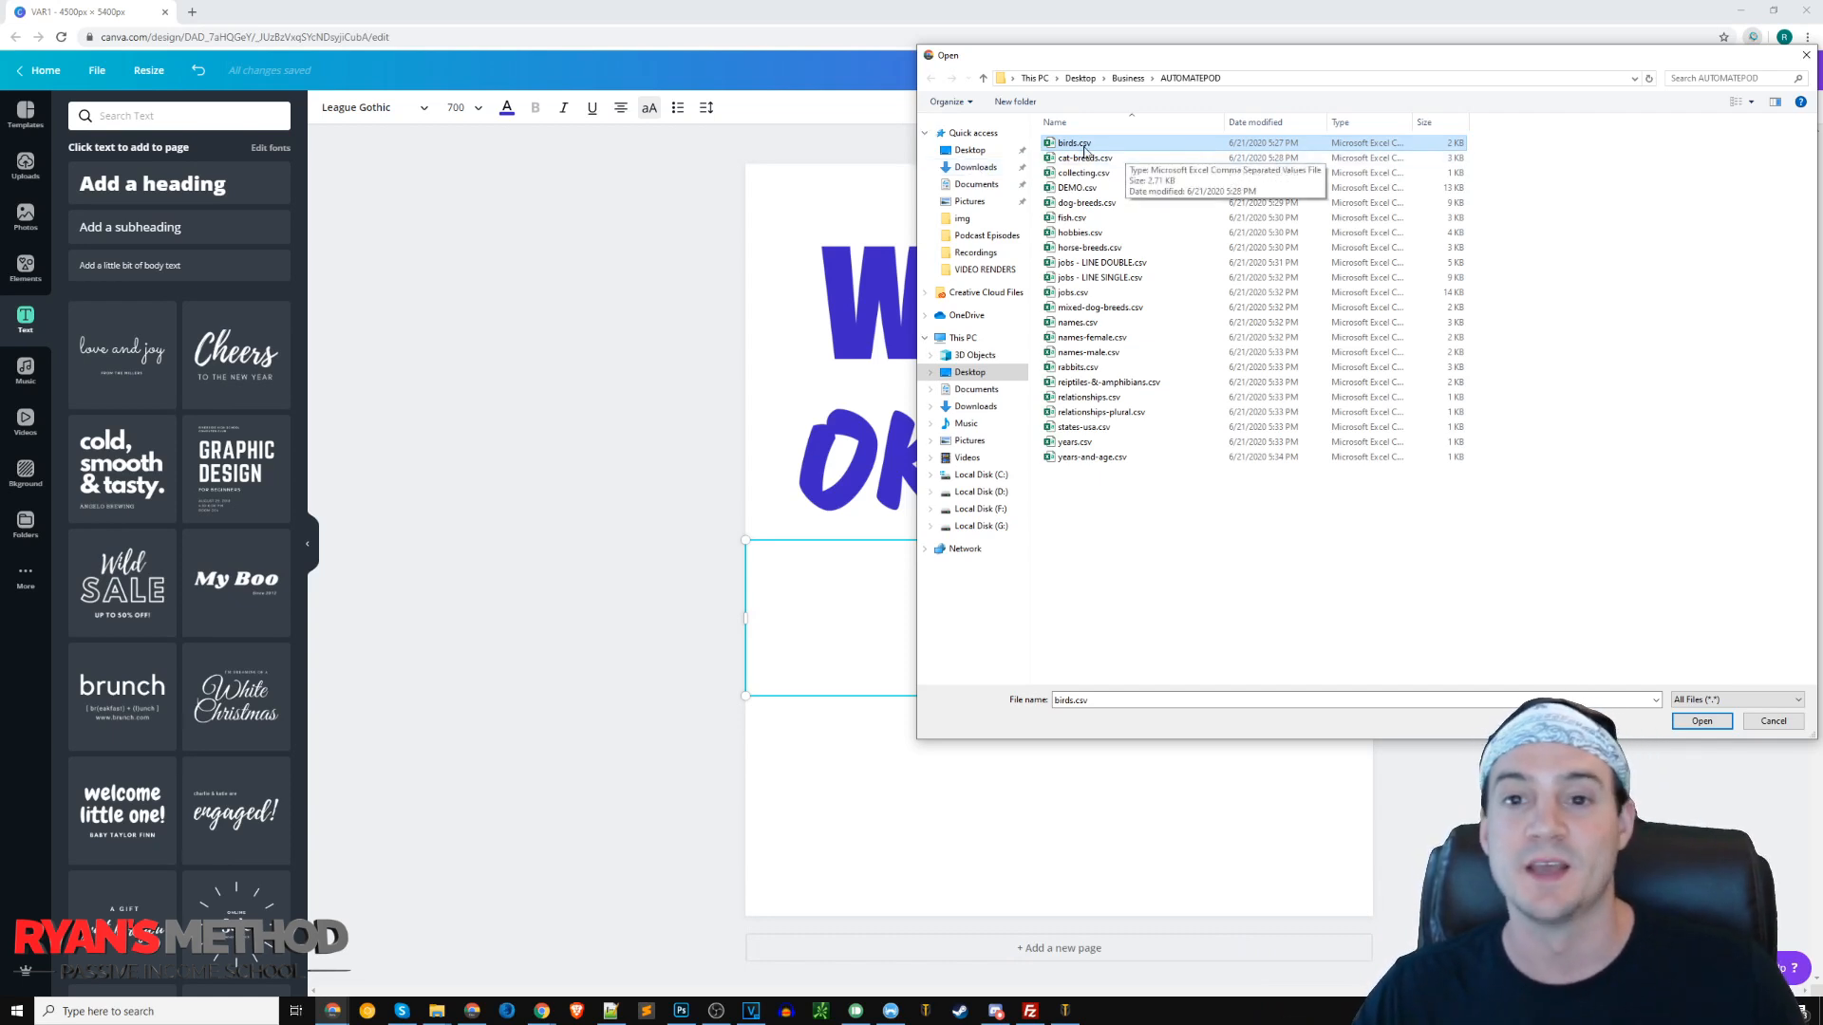
double_click(1074, 189)
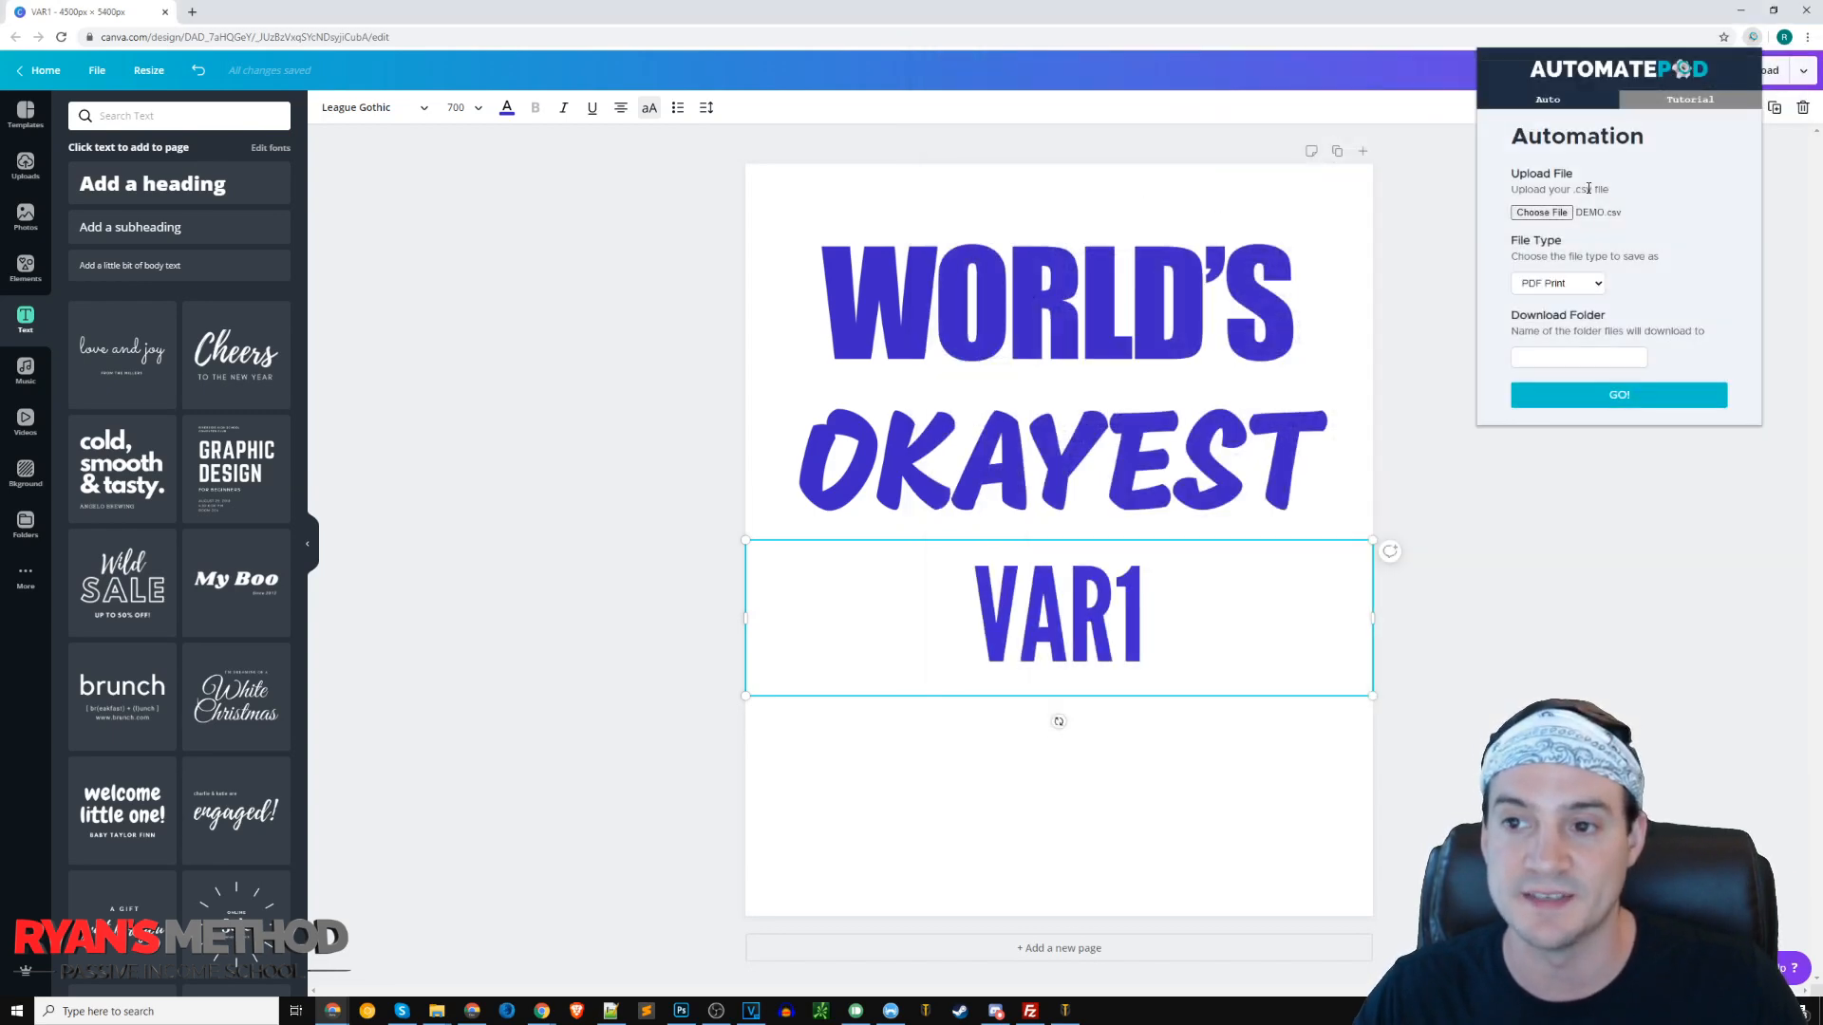
Run the automation with transparent PNG output and worlds-okayest-job as the download folder, dismissing the published-design dialog.
click(1550, 285)
click(1540, 325)
click(1560, 356)
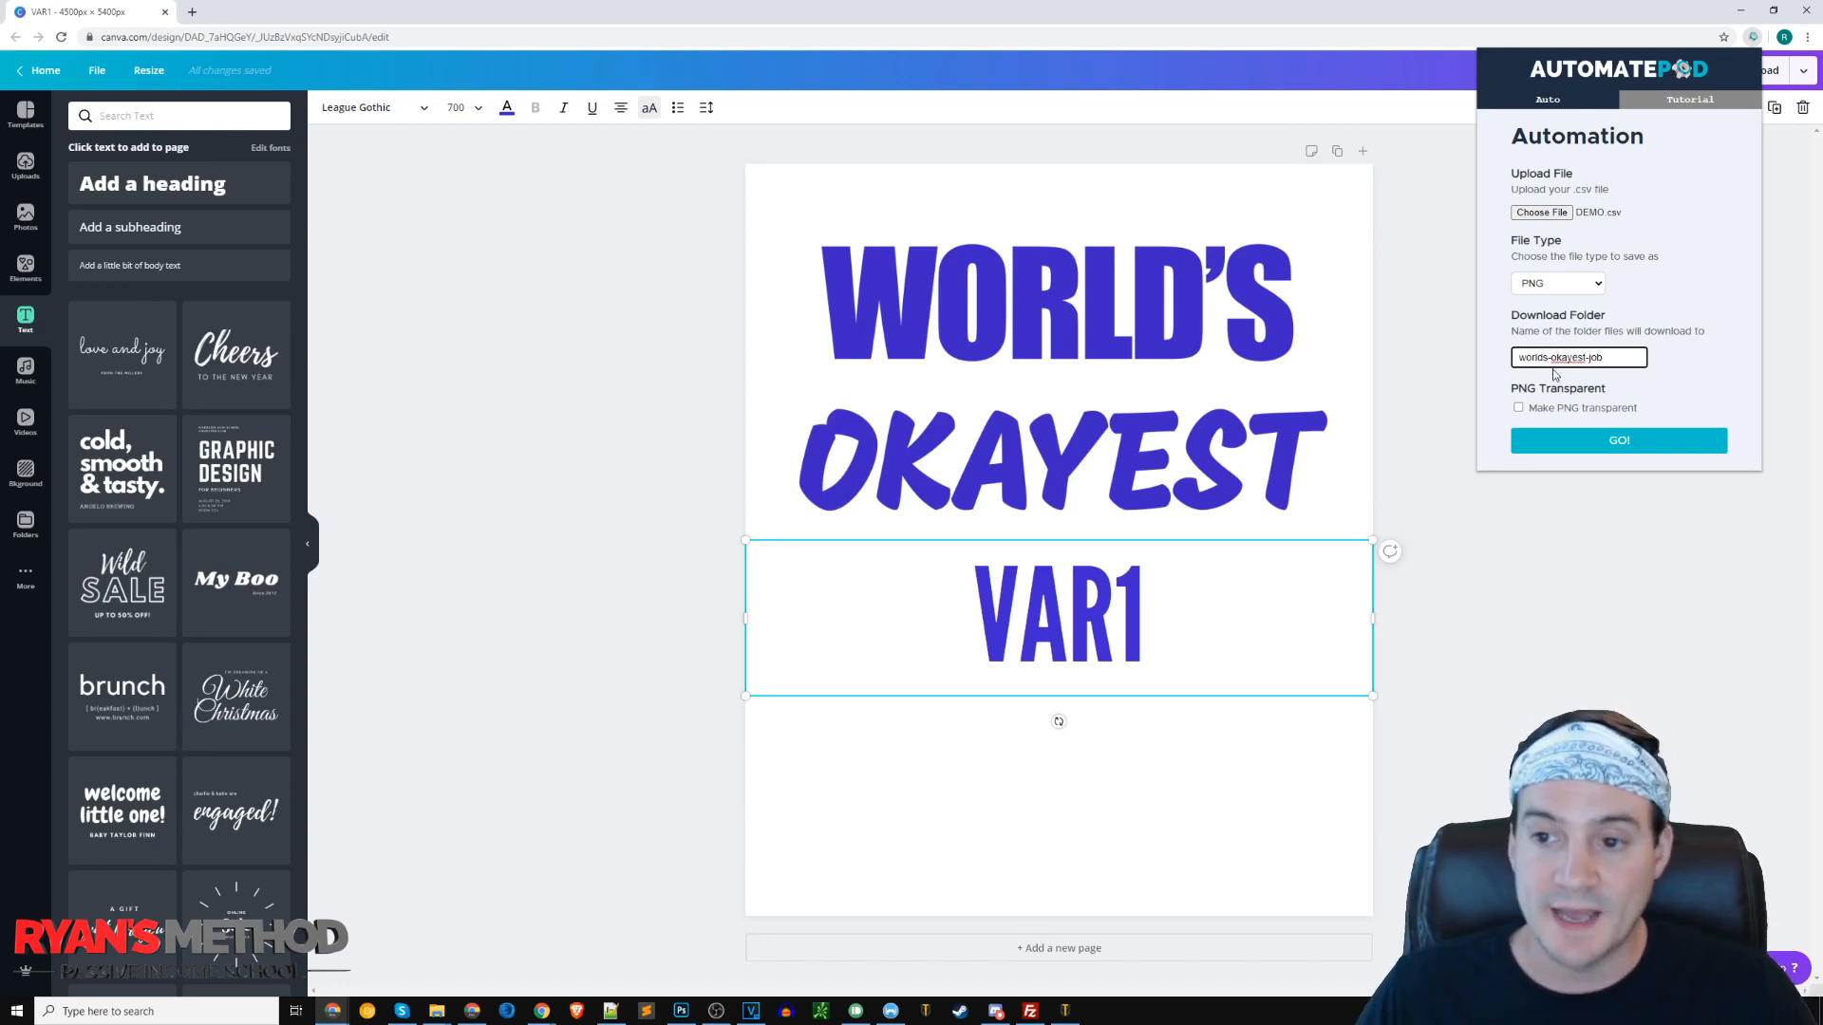
click(1519, 409)
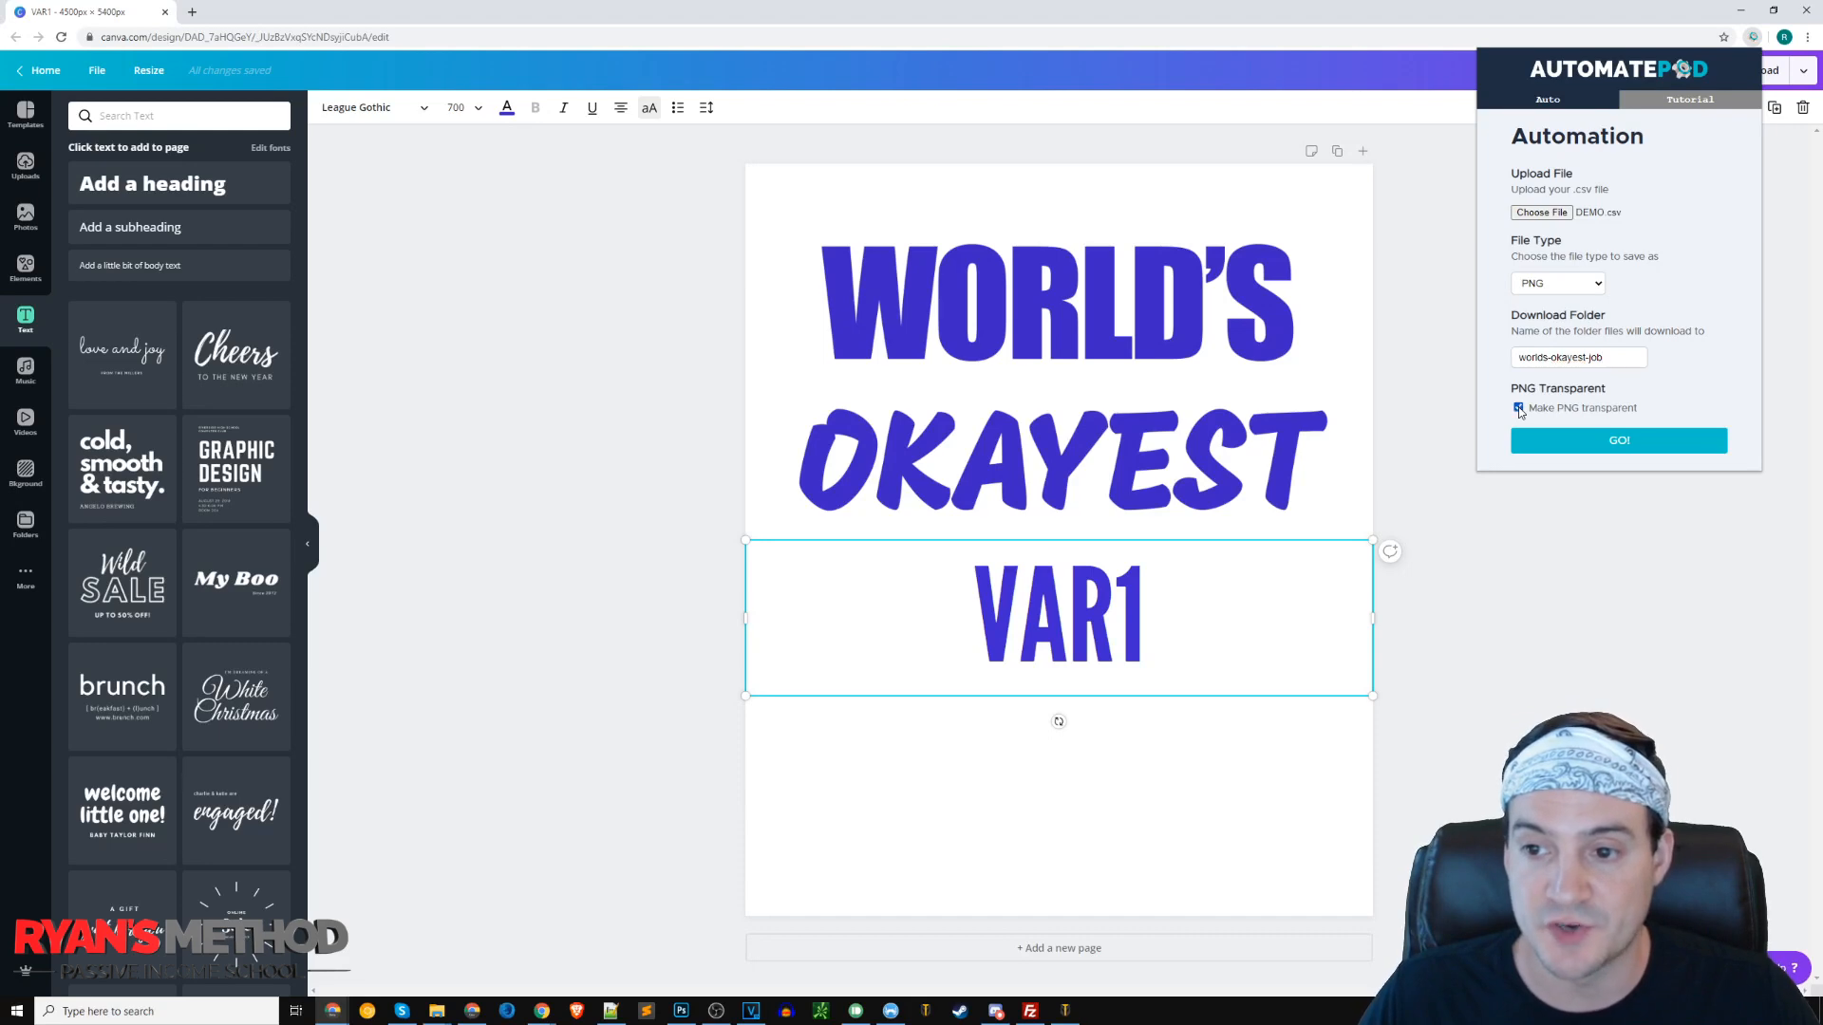
click(1632, 446)
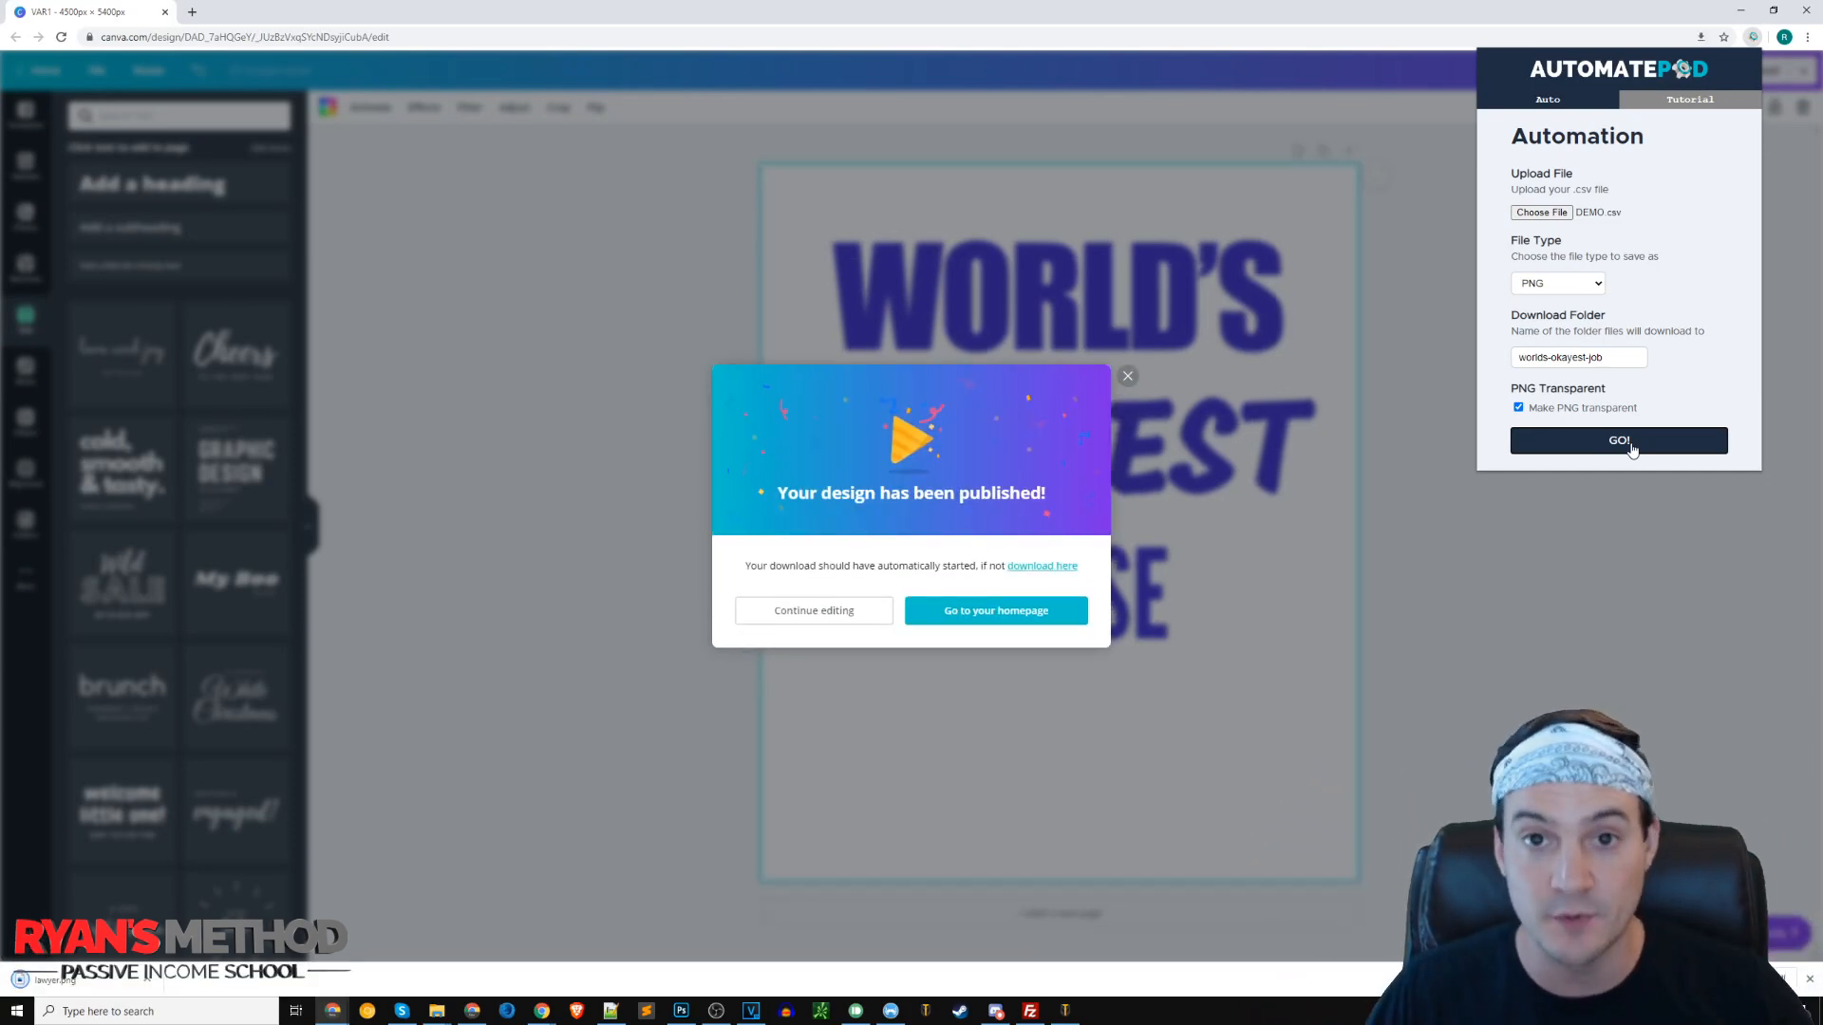
click(1128, 377)
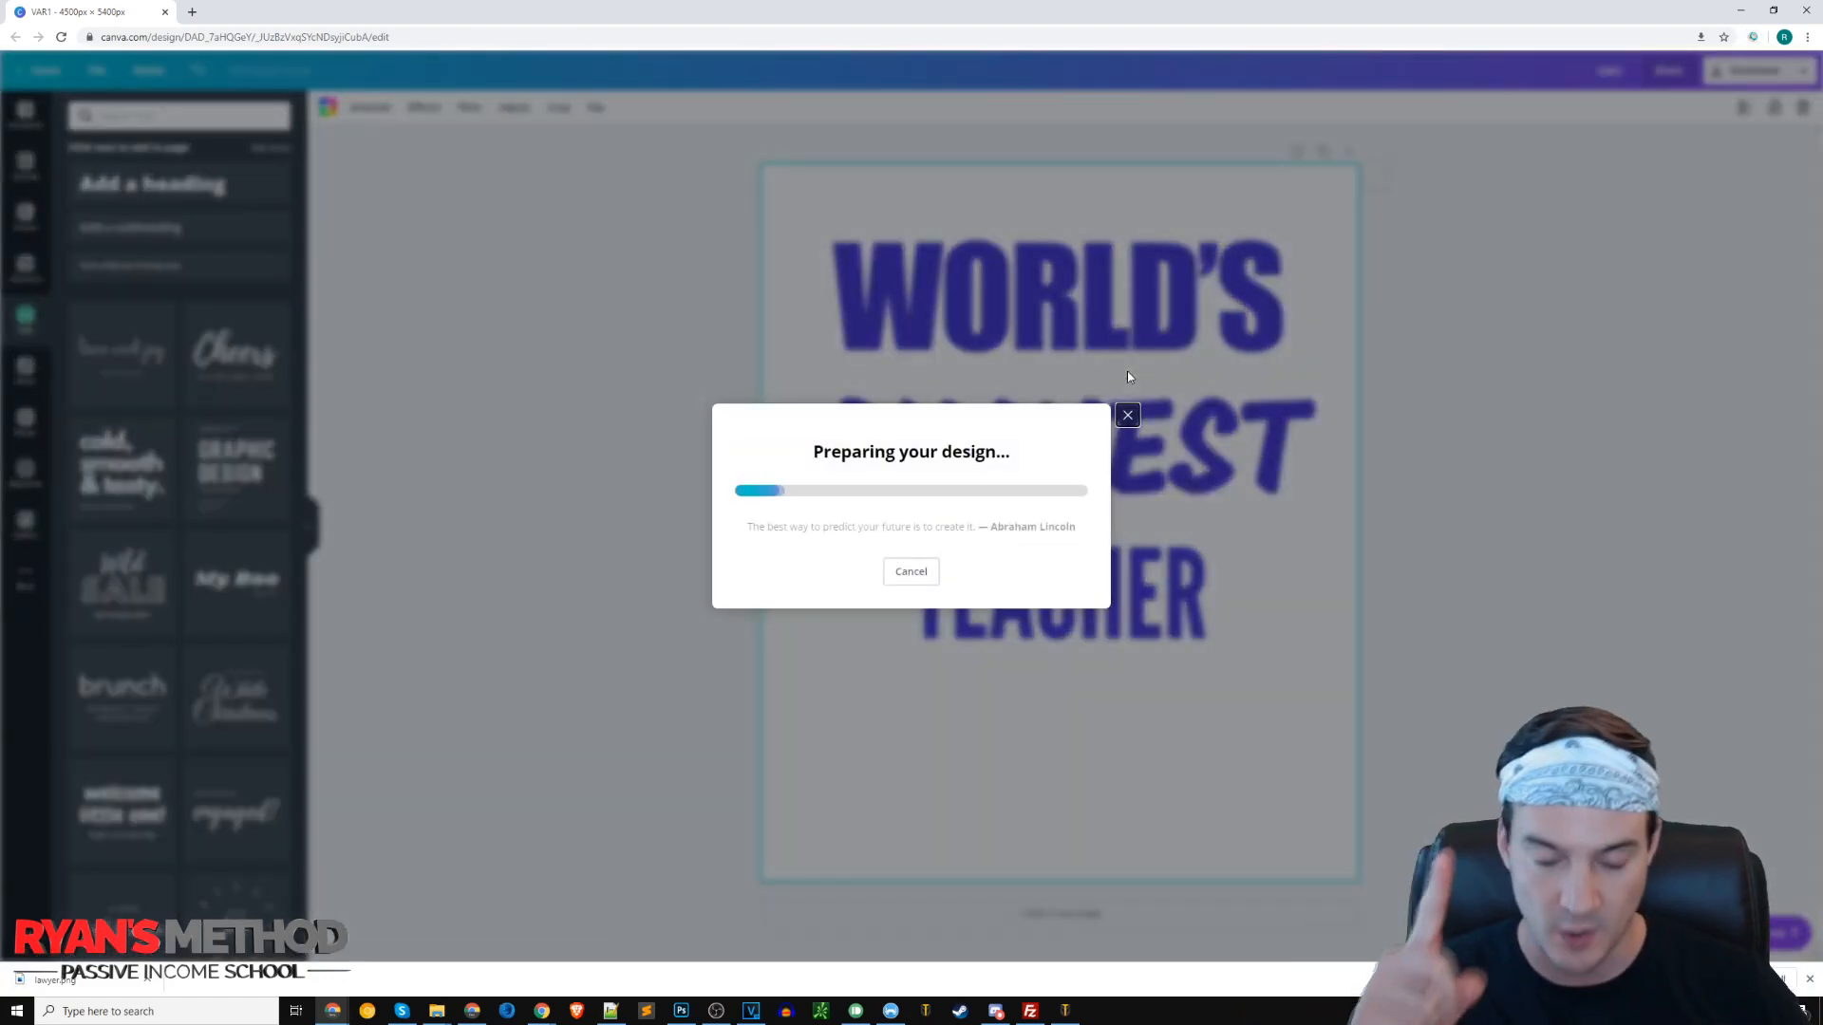